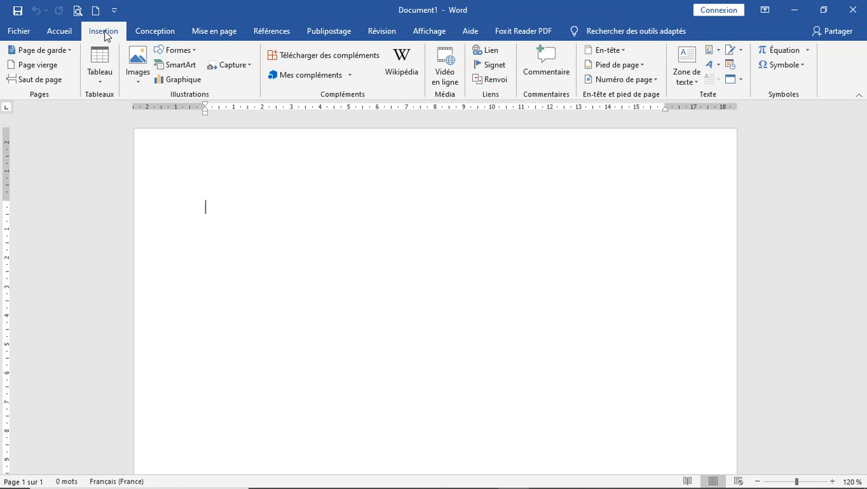
# - Draw a rectangle about 5.61 cm high and 10.29 cm wide in the upper half of the page
pyautogui.click(193, 53)
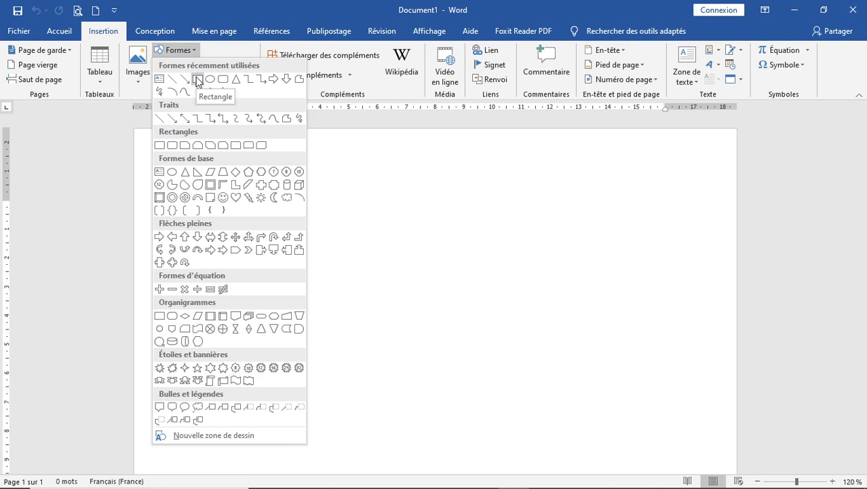
pyautogui.click(197, 80)
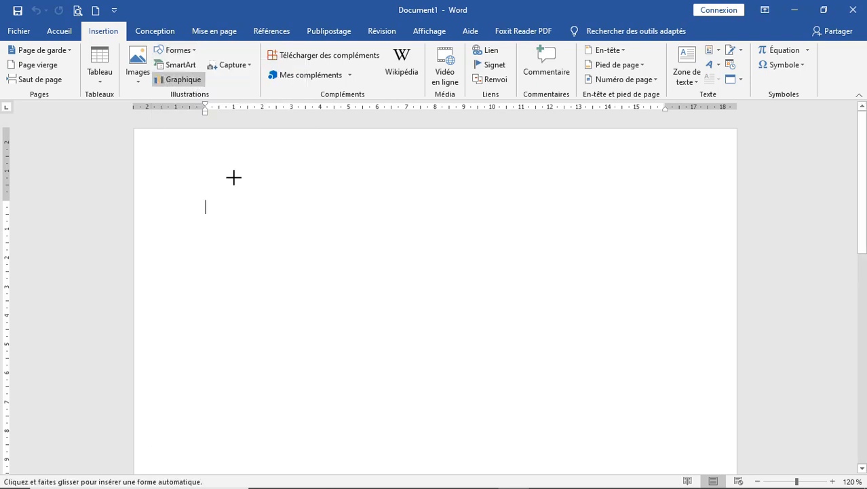
pyautogui.moveTo(308, 233); pyautogui.dragTo(605, 395)
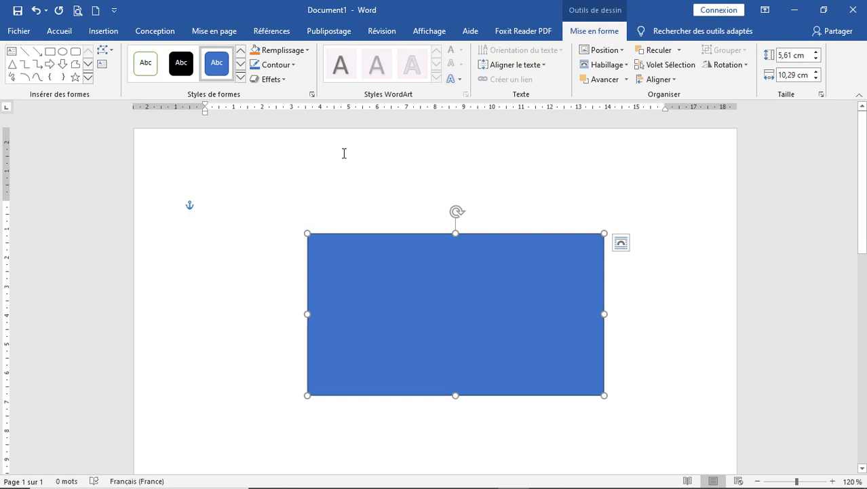
# - Fill the large rectangle with the standard light blue (Bleu clair) and remove its outline
pyautogui.click(307, 52)
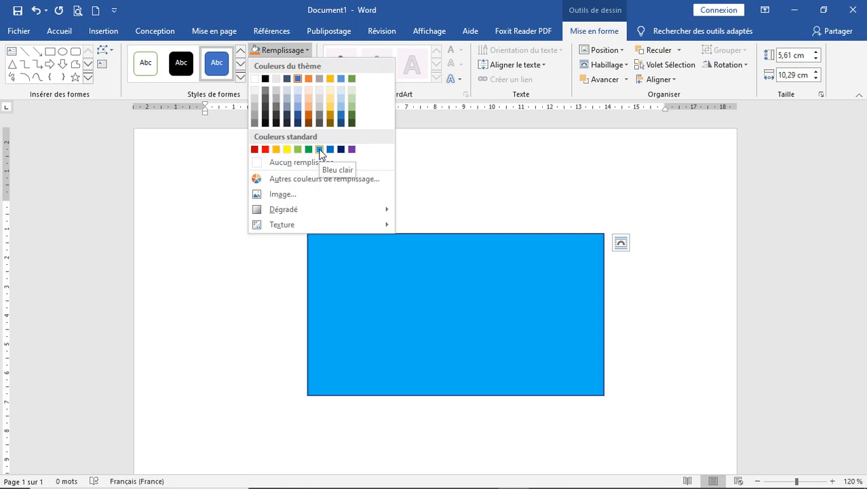
pyautogui.click(319, 149)
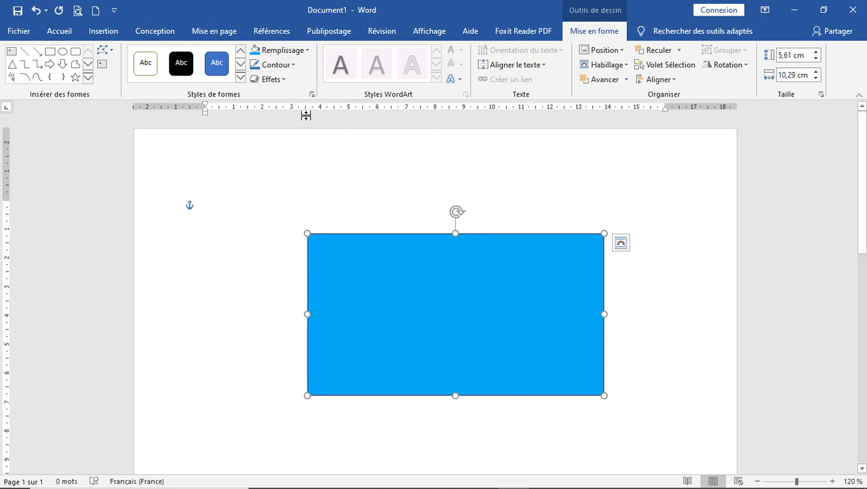
pyautogui.click(292, 67)
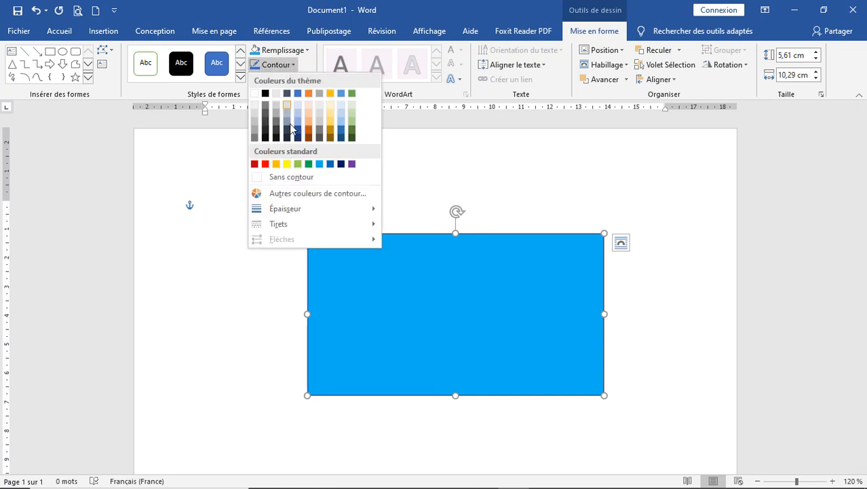
pyautogui.click(286, 178)
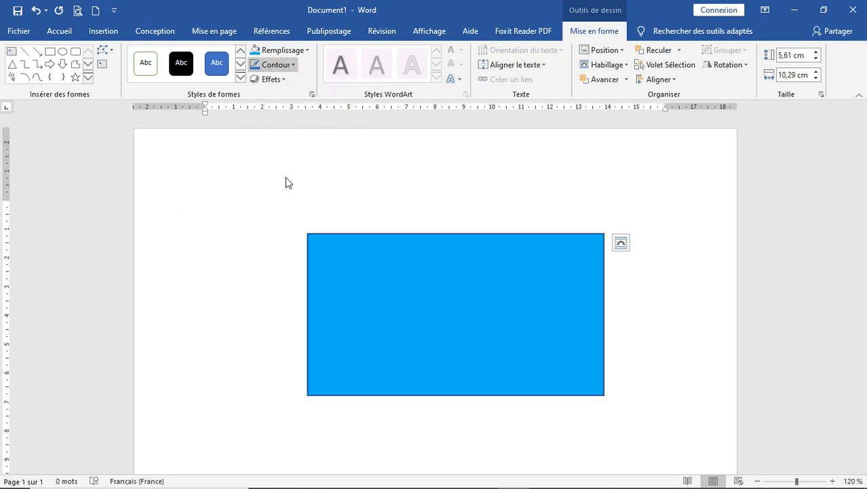
pyautogui.click(287, 224)
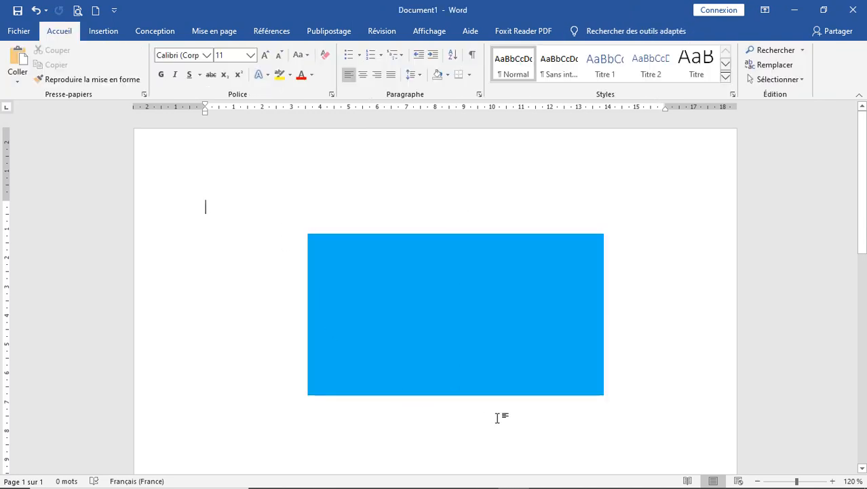
# - Draw a five-pointed star about 1.77 cm high and 2.04 cm wide beside the blue rectangle's upper-left corner
pyautogui.click(103, 32)
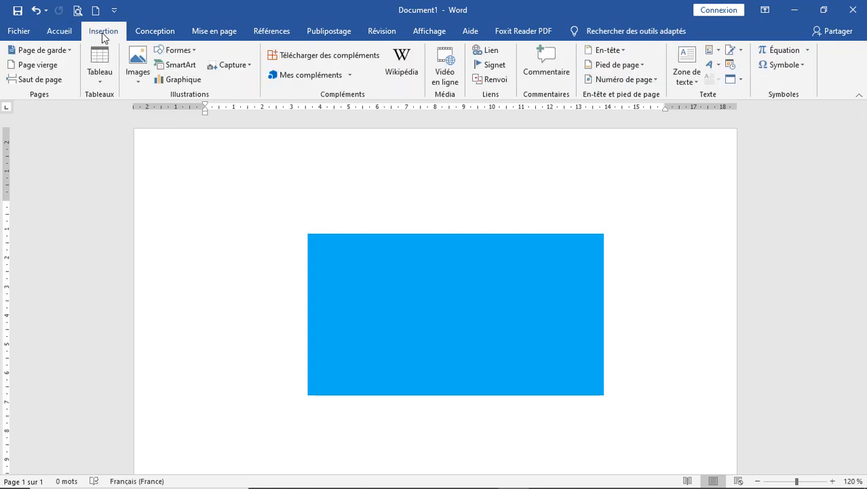
pyautogui.click(195, 53)
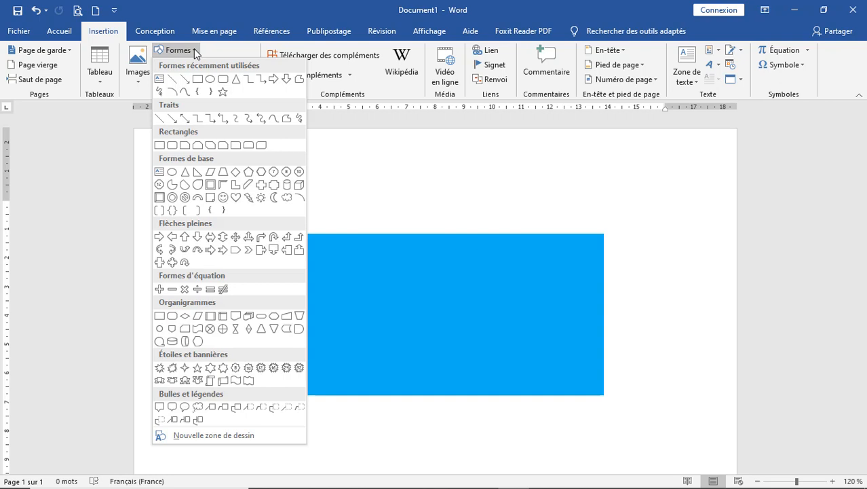
pyautogui.click(197, 368)
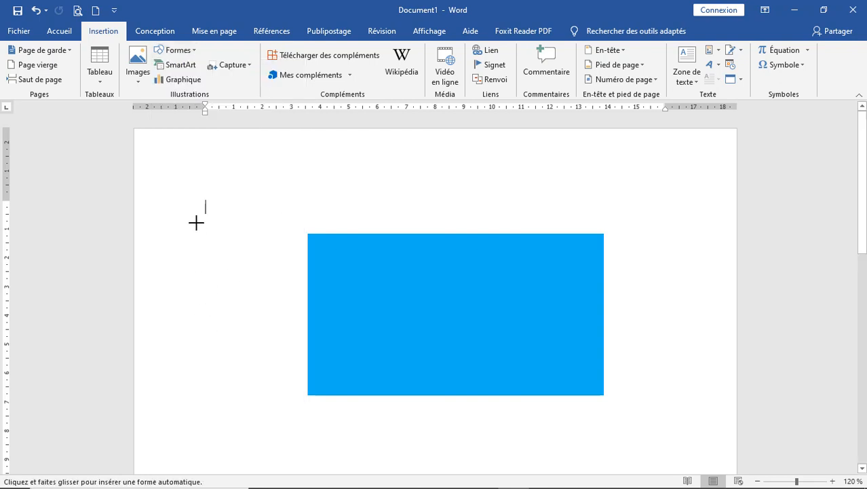
pyautogui.moveTo(196, 222)
pyautogui.mouseDown()
pyautogui.moveTo(273, 293)
pyautogui.moveTo(256, 274)
pyautogui.mouseUp()
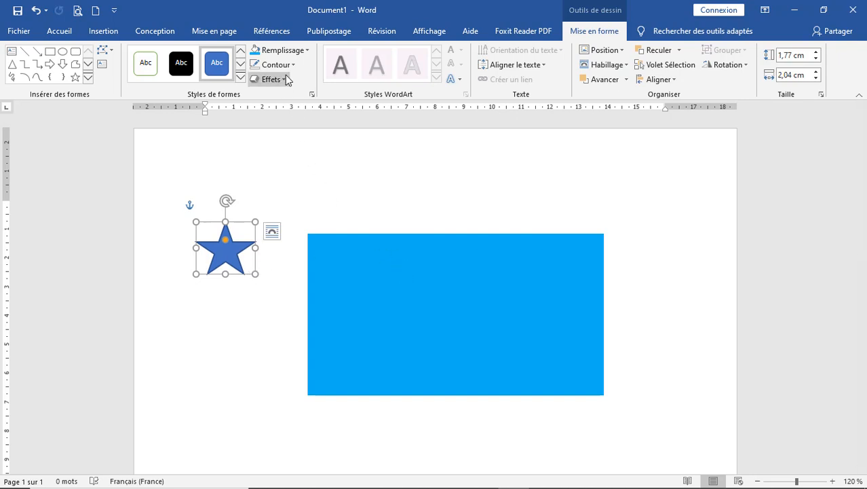
# - Fill the star with standard yellow and remove its outline
pyautogui.click(305, 48)
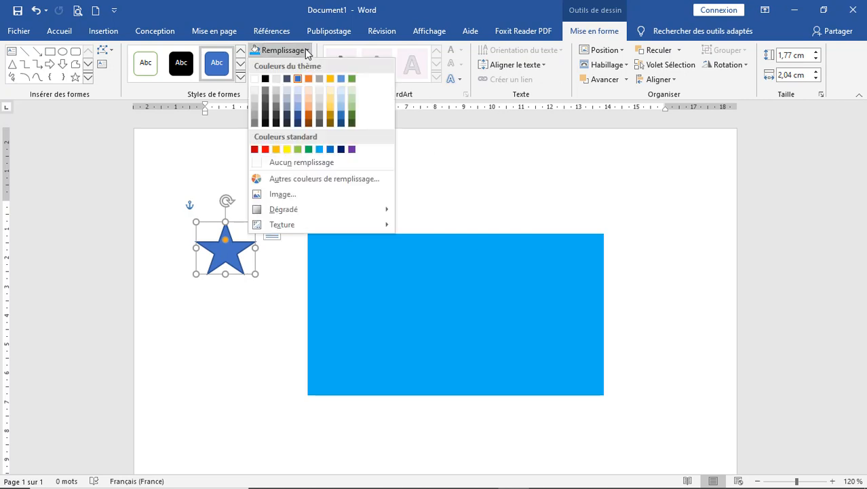
pyautogui.click(287, 150)
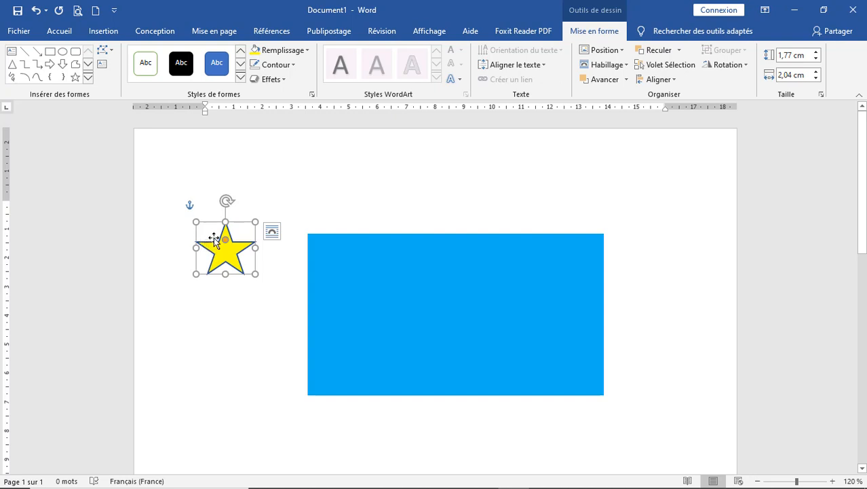
pyautogui.click(293, 65)
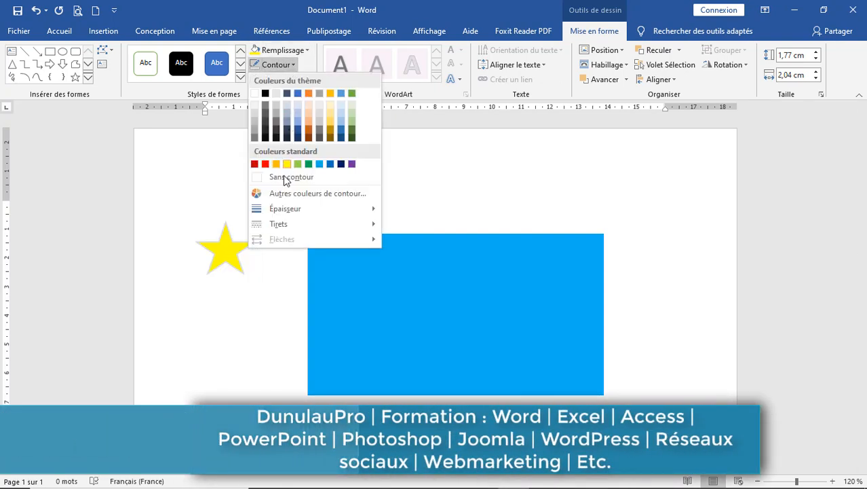
pyautogui.click(283, 177)
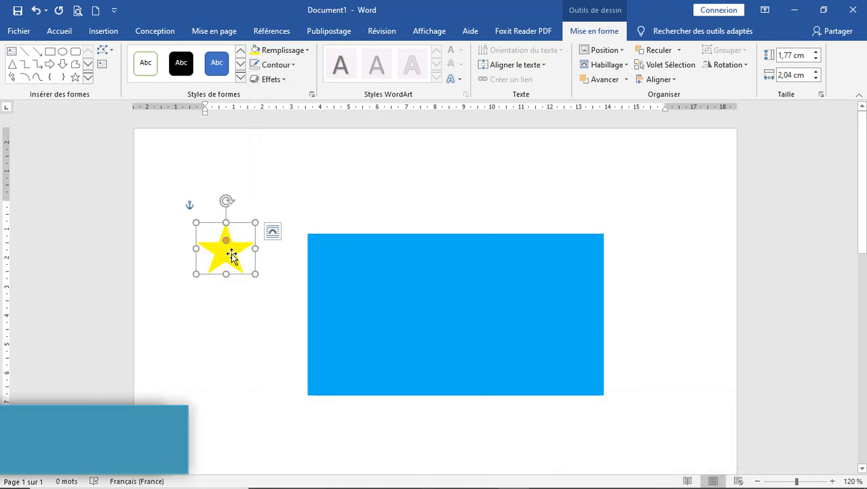
# - Place the star inside the blue rectangle's upper-left corner and make it slightly smaller
pyautogui.moveTo(232, 255); pyautogui.dragTo(370, 286)
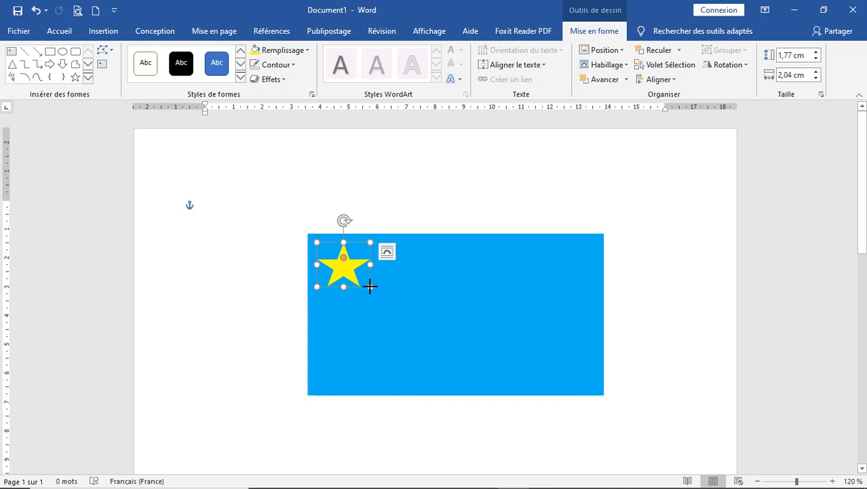
pyautogui.click(263, 215)
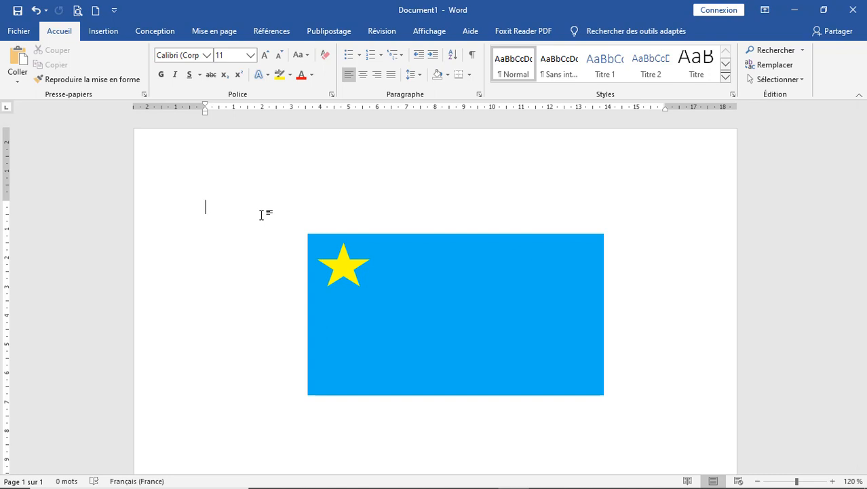
# - Draw a thin horizontal rectangle about 0.93 cm high and 15.48 cm wide across the blue rectangle, extending past both sides
pyautogui.click(108, 34)
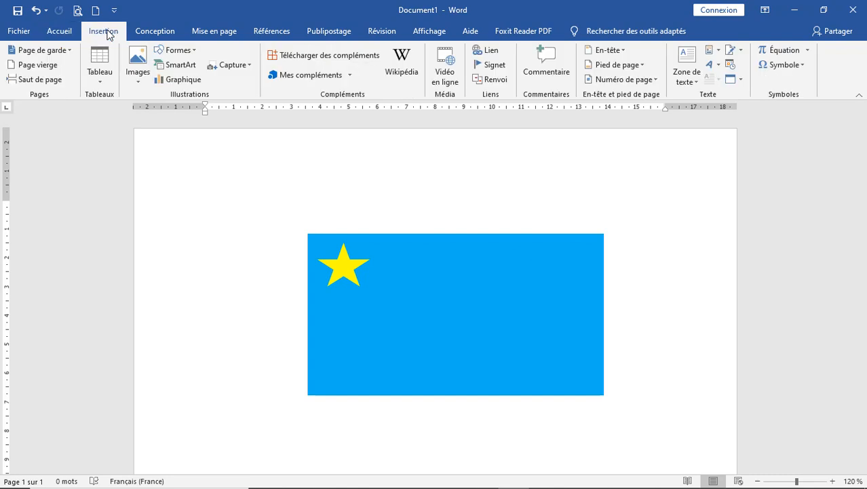
pyautogui.click(178, 50)
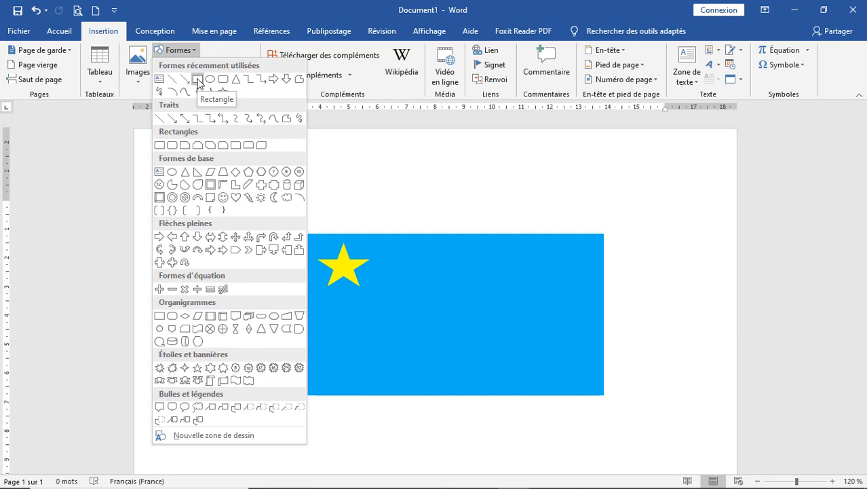
pyautogui.click(198, 80)
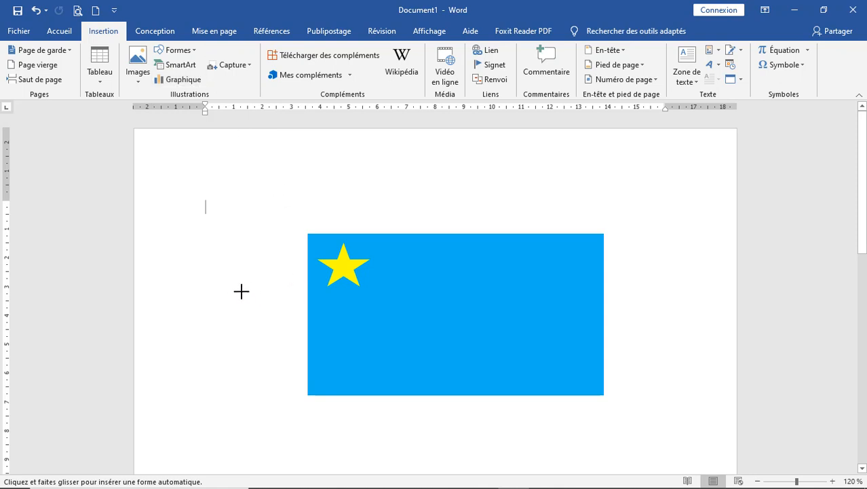
pyautogui.moveTo(242, 291); pyautogui.dragTo(643, 309)
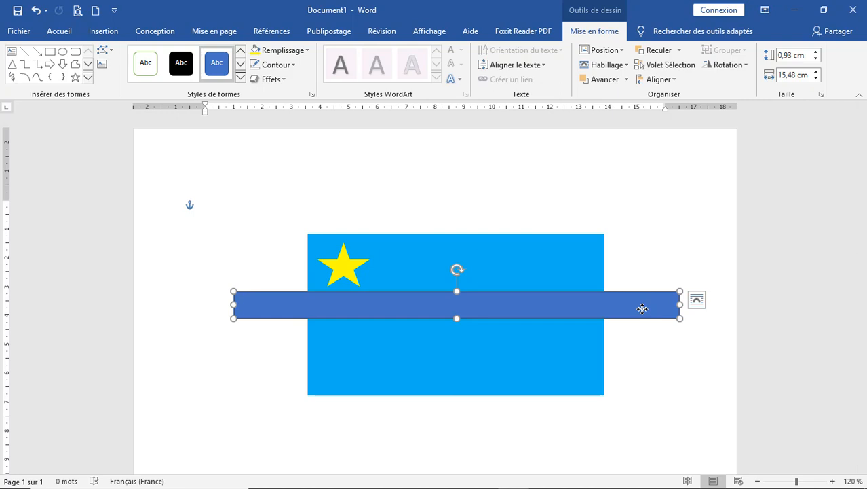
pyautogui.click(651, 382)
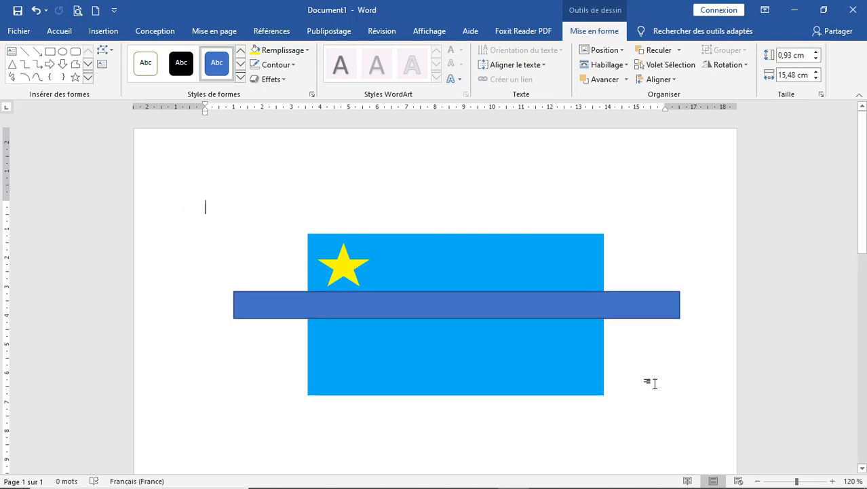
# - Fill the thin horizontal band with standard red
pyautogui.click(605, 308)
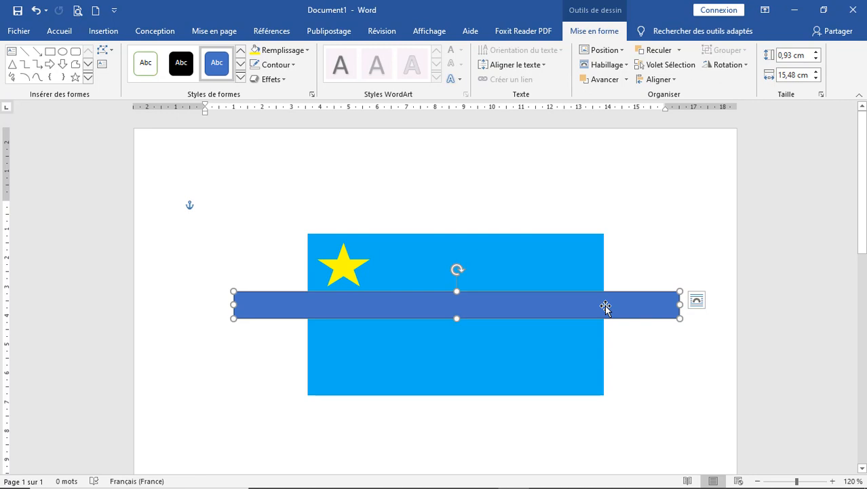
pyautogui.click(308, 53)
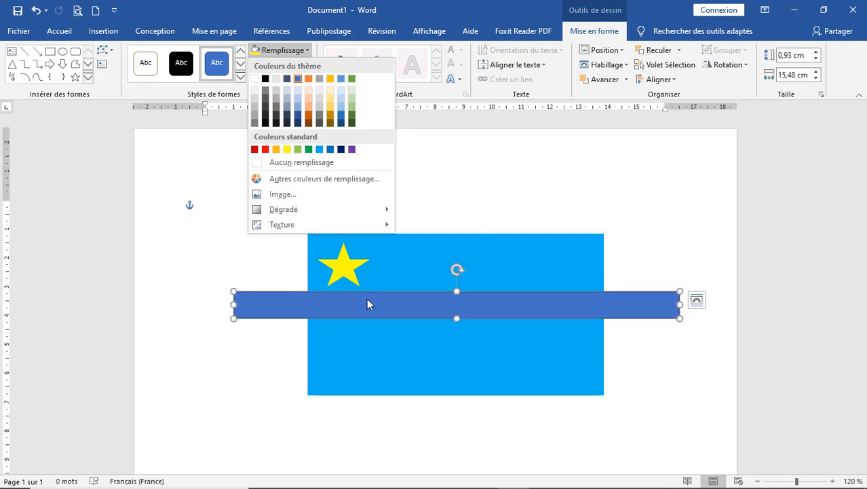
pyautogui.click(266, 149)
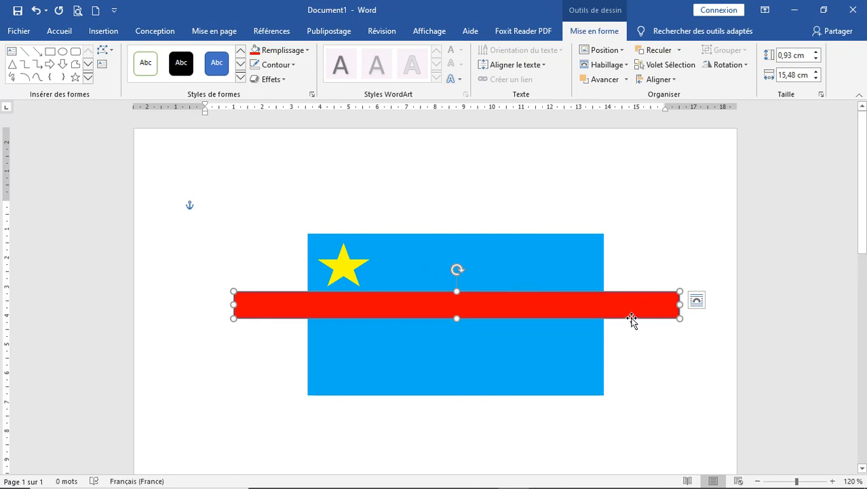
# - Give the red band a 6 pt outline in standard yellow
pyautogui.click(293, 65)
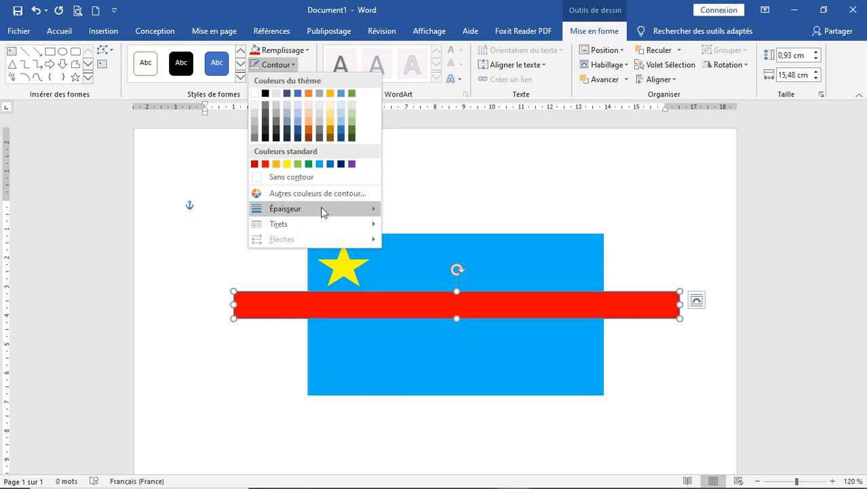
pyautogui.moveTo(323, 212)
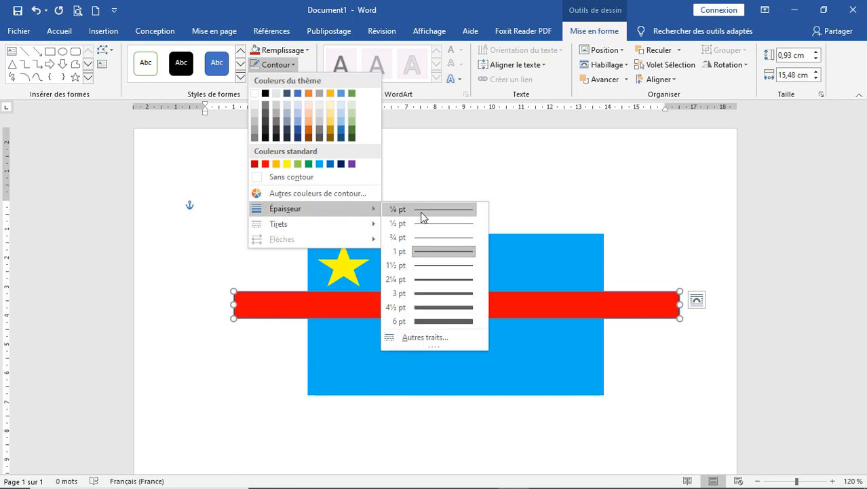
pyautogui.click(435, 323)
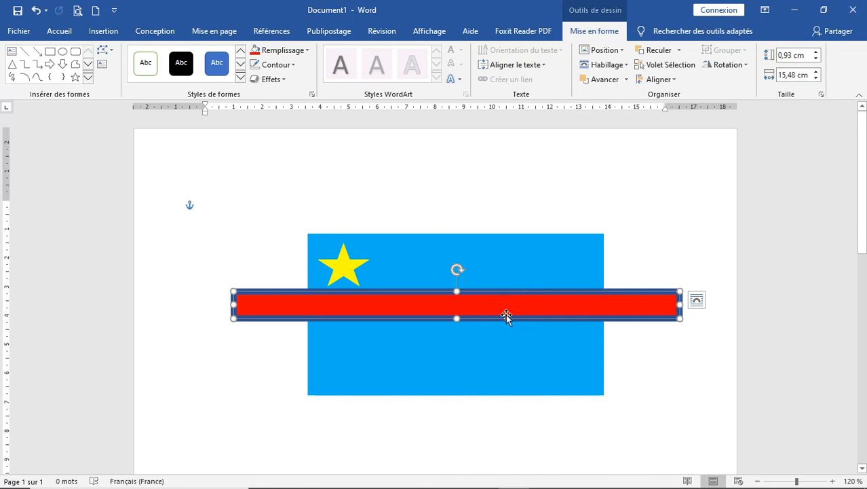
pyautogui.click(294, 67)
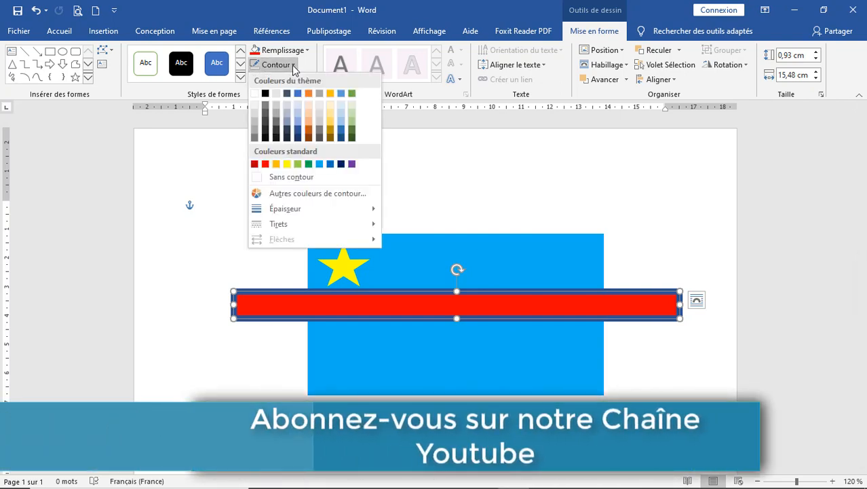
pyautogui.click(287, 169)
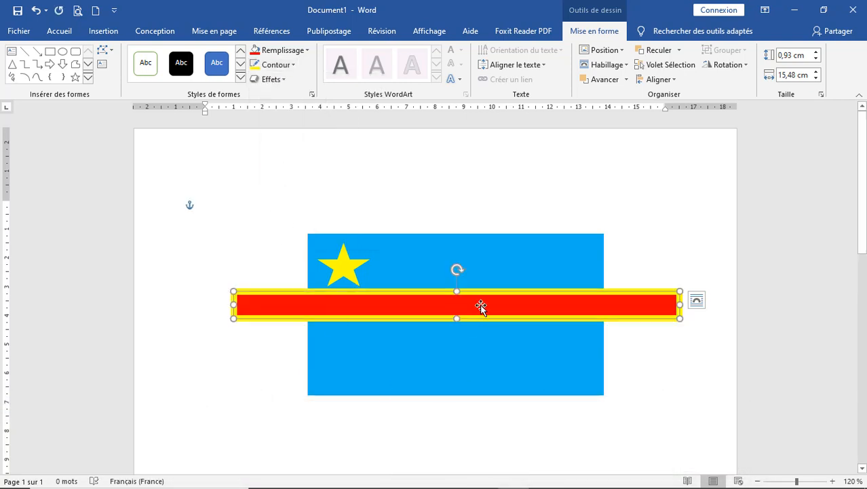
# - Rotate the red band to run from the blue rectangle's lower-left to upper-right corner and adjust its position along that diagonal
pyautogui.moveTo(481, 307); pyautogui.dragTo(478, 315)
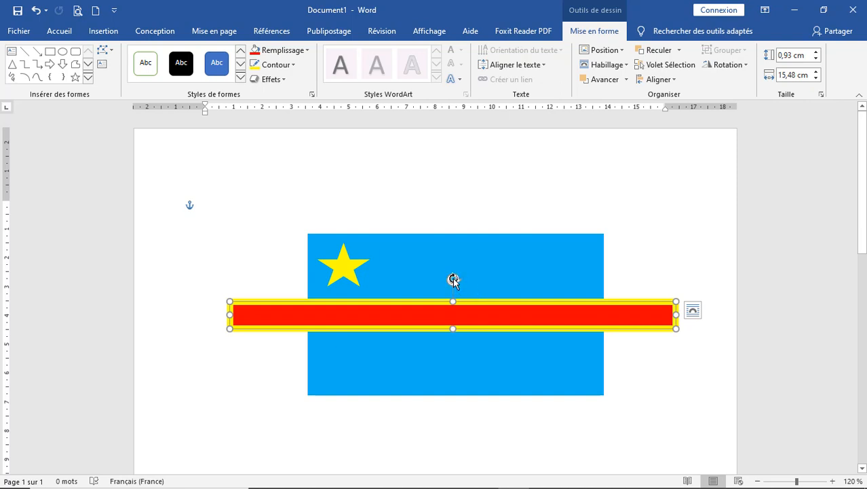
pyautogui.moveTo(452, 278); pyautogui.dragTo(443, 296)
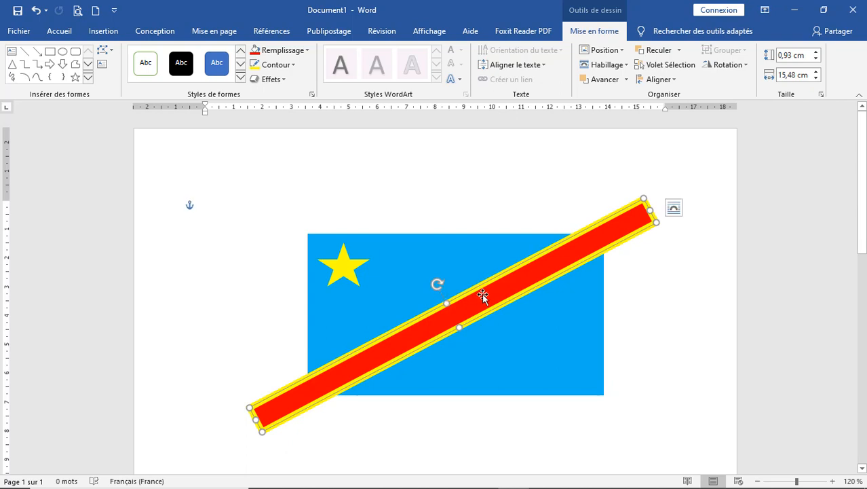
pyautogui.moveTo(482, 294); pyautogui.dragTo(494, 291)
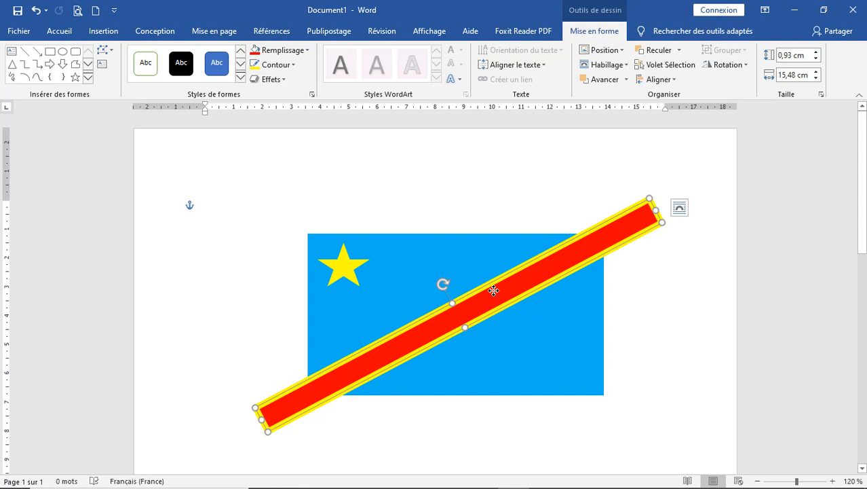
pyautogui.hotkey('ctrl', 'z')
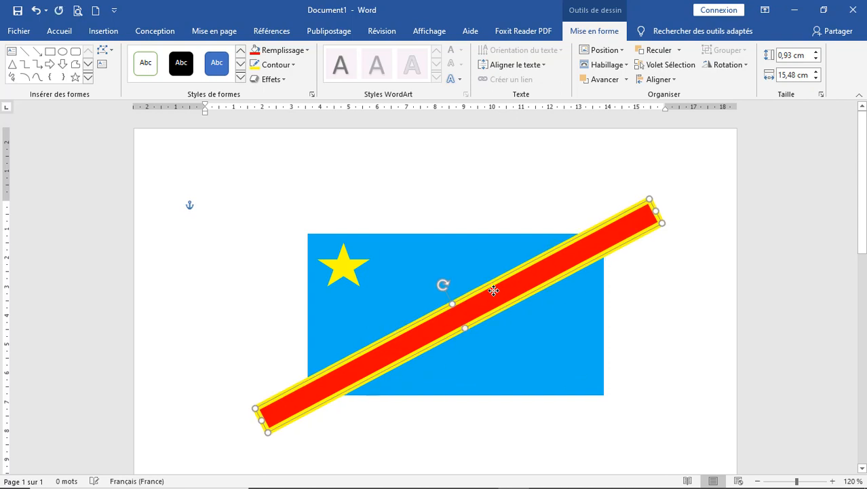
# - Nudge the red band left and slightly down to line it up with the blue rectangle's diagonal
pyautogui.hotkey('ctrl', 'y')
pyautogui.press('Left')
pyautogui.press('Left')
pyautogui.press('Left')
pyautogui.press('Left')
pyautogui.press('Left')
pyautogui.press('Left')
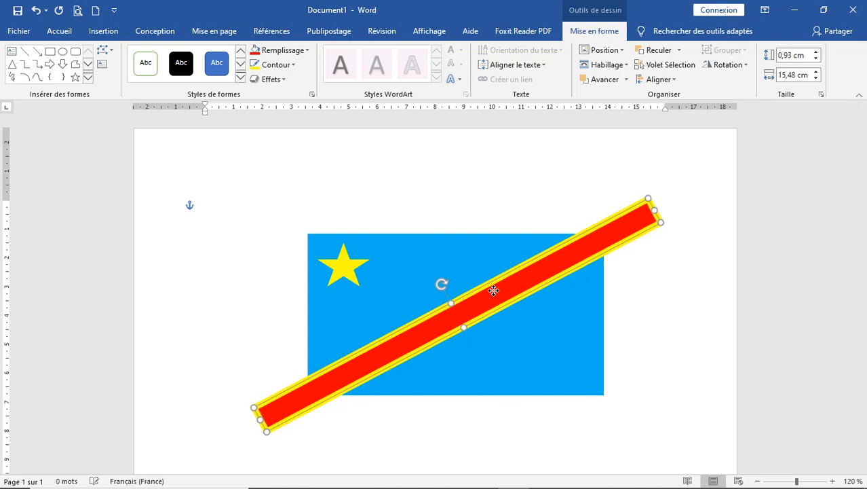
pyautogui.press('Left')
pyautogui.press('Left')
pyautogui.press('Down')
pyautogui.press('Down')
pyautogui.press('Down')
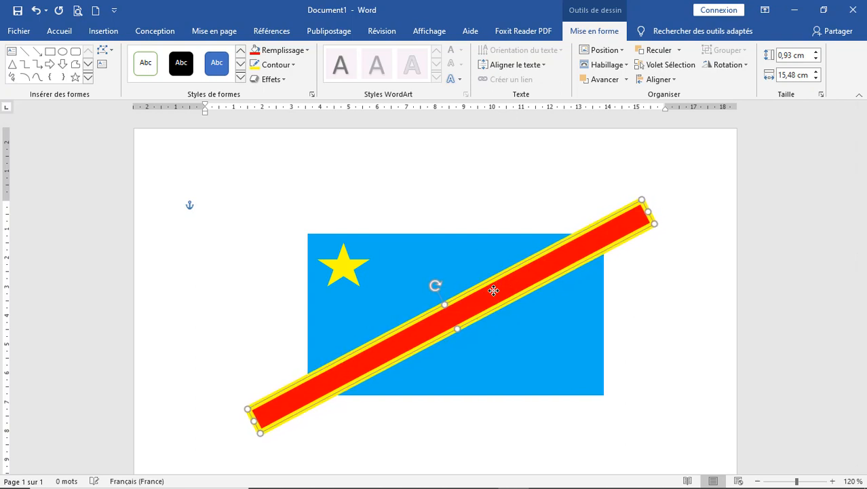
pyautogui.press('Down')
pyautogui.press('Down')
pyautogui.press('Down')
pyautogui.press('Down')
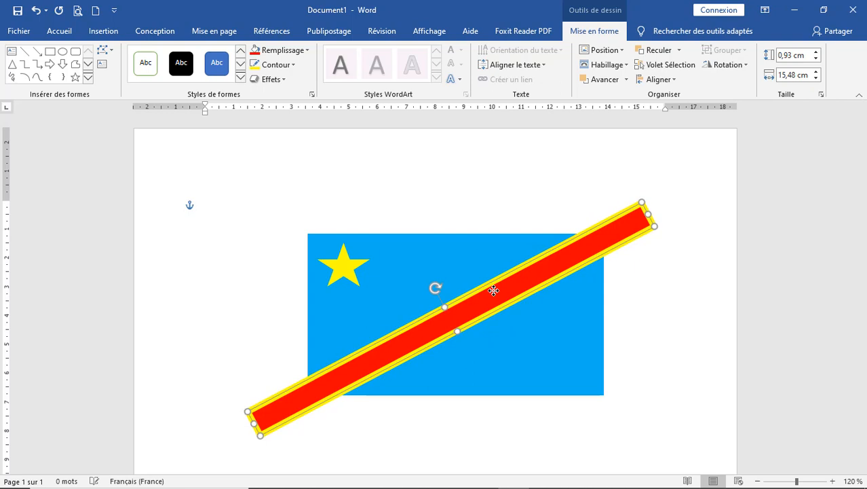
pyautogui.press('Up')
pyautogui.press('Up')
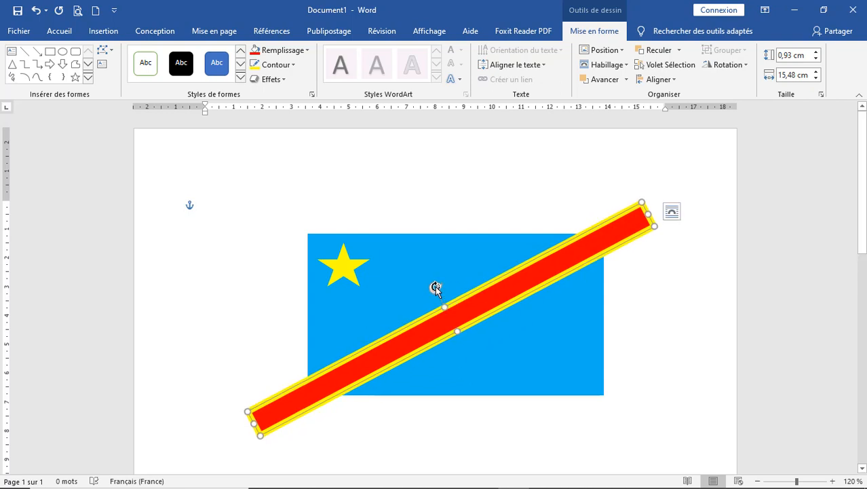
# - Rotate the red band slightly clockwise and fine-tune its vertical position along the blue rectangle's diagonal
pyautogui.moveTo(435, 286); pyautogui.dragTo(436, 287)
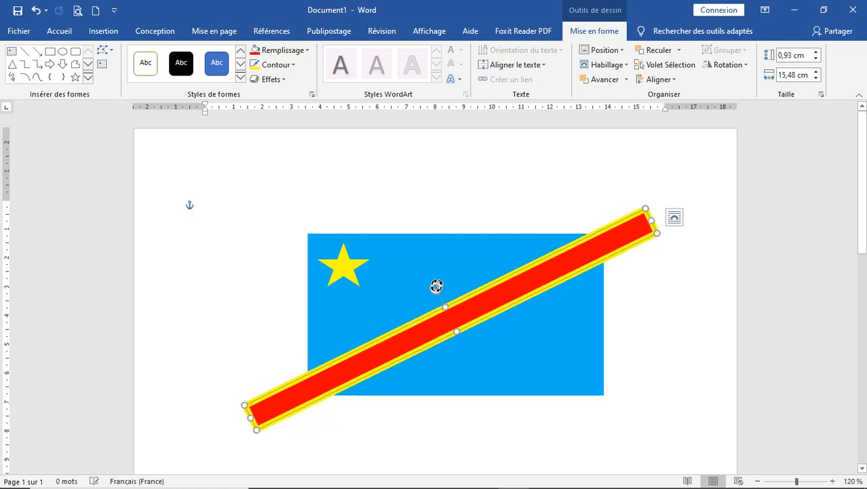
pyautogui.press('Up')
pyautogui.press('Up')
pyautogui.press('Up')
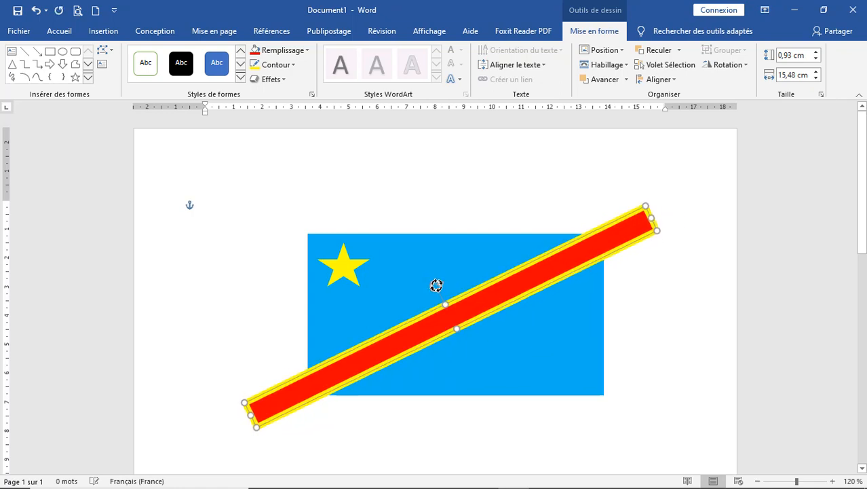
pyautogui.press('Down')
pyautogui.press('Down')
pyautogui.press('Down')
pyautogui.press('Down')
pyautogui.press('Down')
pyautogui.press('Down')
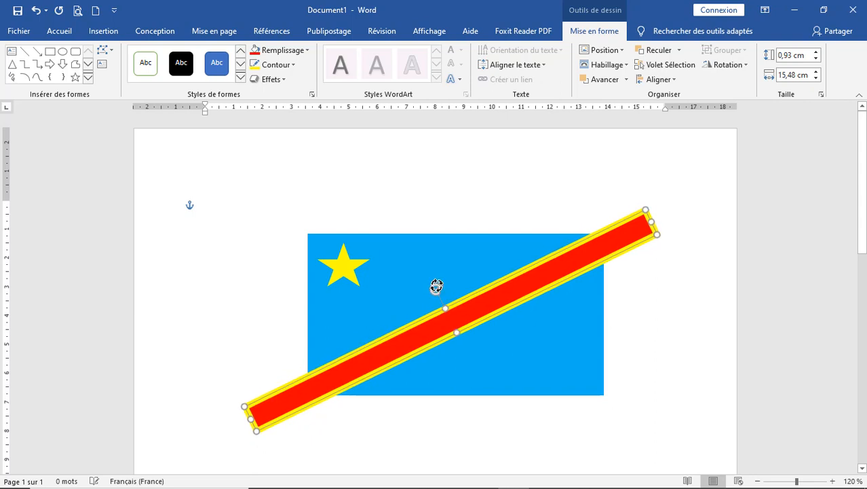
pyautogui.press('Down')
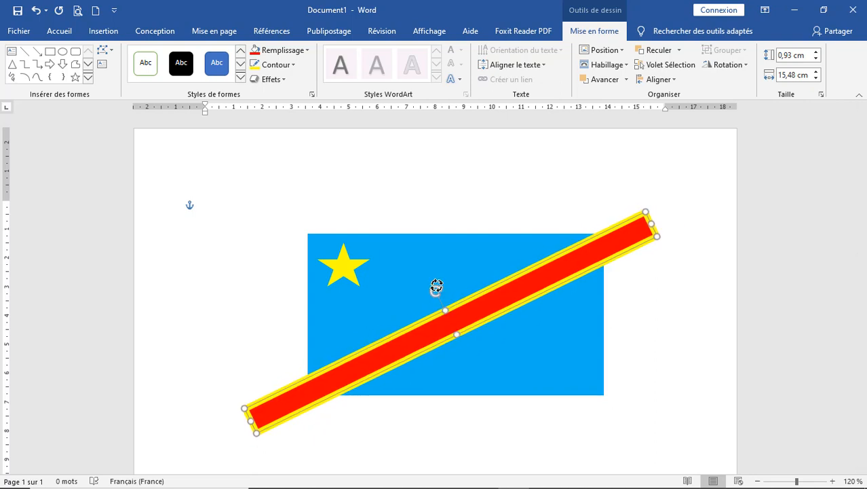
pyautogui.press('Up')
pyautogui.press('Up')
pyautogui.press('Up')
pyautogui.press('Up')
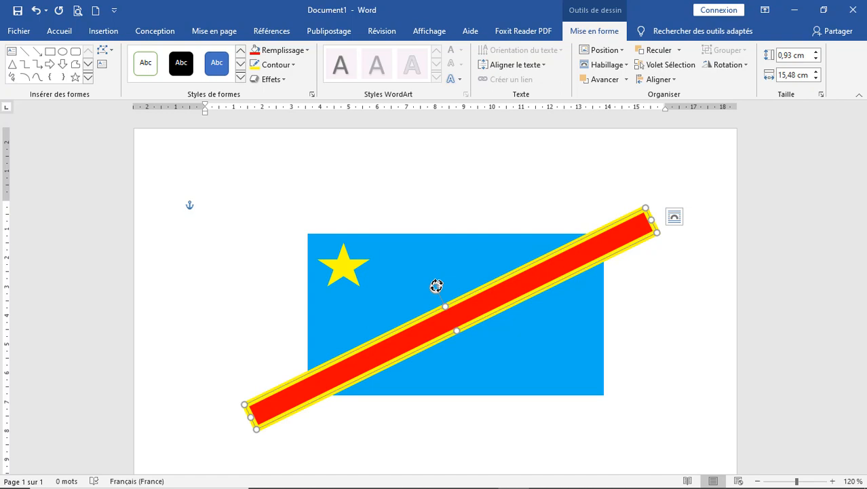
pyautogui.click(438, 206)
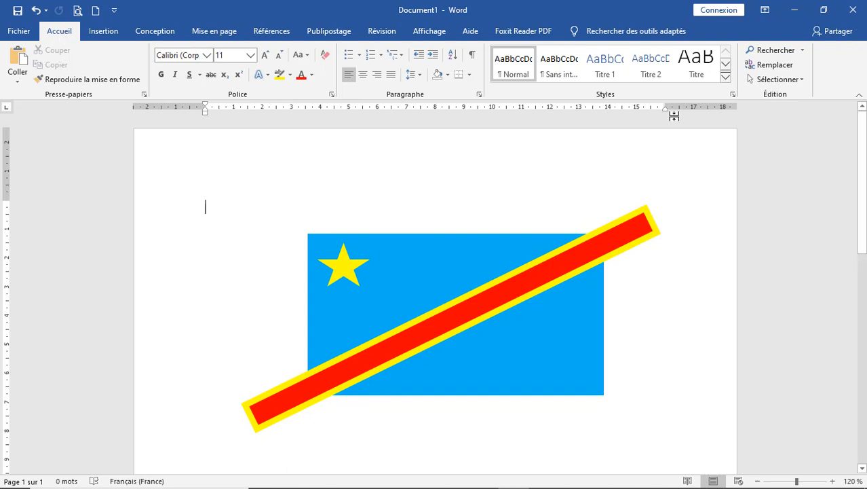
# - Select the blue rectangle, star and red band together as objects and shift them slightly left and up
pyautogui.click(799, 80)
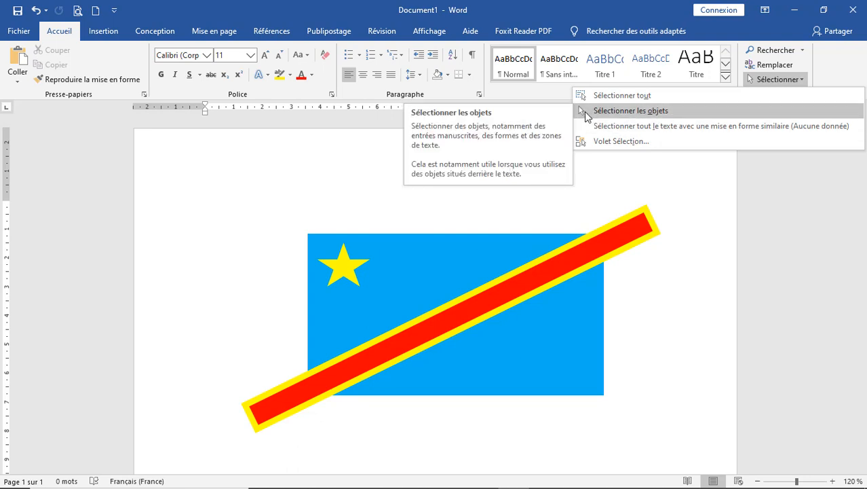
pyautogui.click(632, 110)
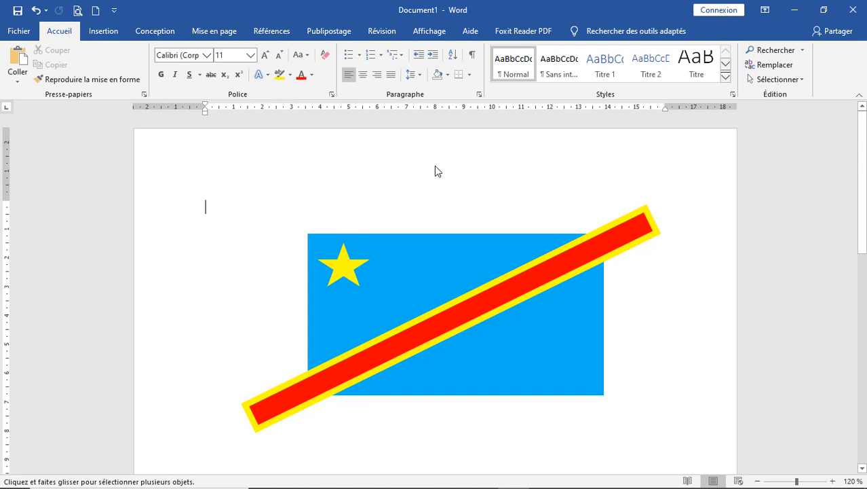
pyautogui.click(778, 79)
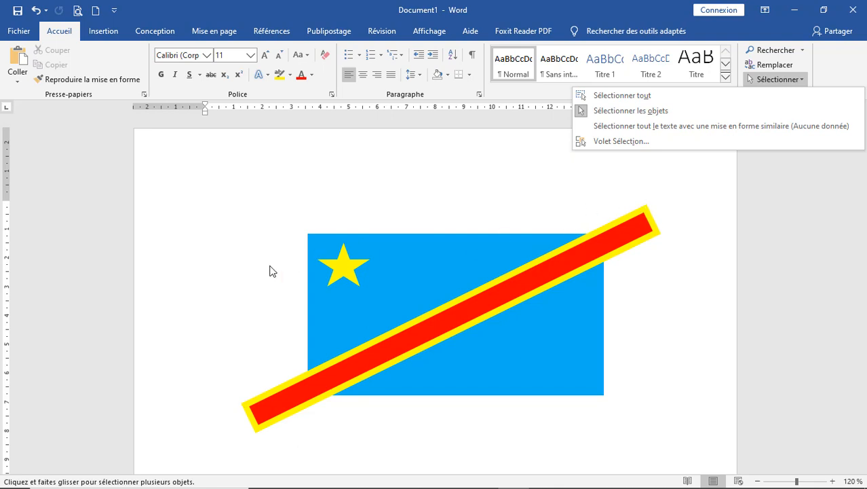
pyautogui.click(171, 175)
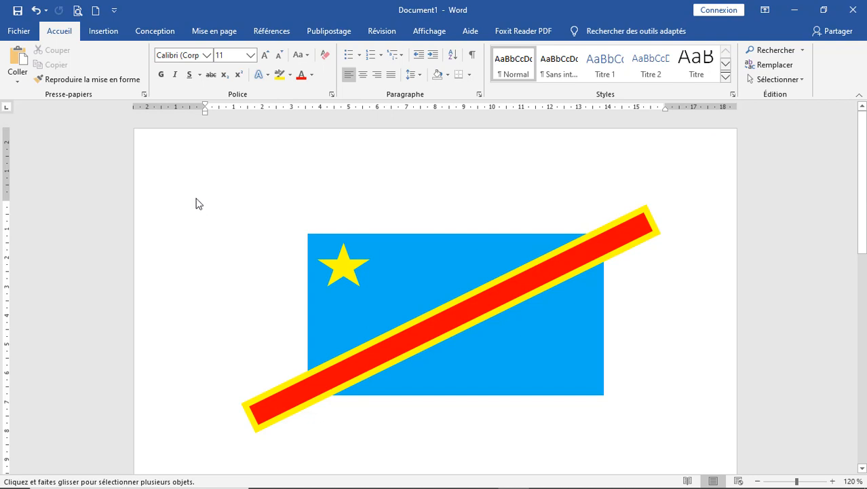
pyautogui.moveTo(196, 198)
pyautogui.mouseDown()
pyautogui.moveTo(217, 295)
pyautogui.moveTo(263, 355)
pyautogui.mouseUp()
pyautogui.moveTo(317, 388)
pyautogui.mouseDown()
pyautogui.moveTo(558, 452)
pyautogui.moveTo(707, 427)
pyautogui.moveTo(706, 453)
pyautogui.moveTo(693, 450)
pyautogui.moveTo(697, 442)
pyautogui.mouseUp()
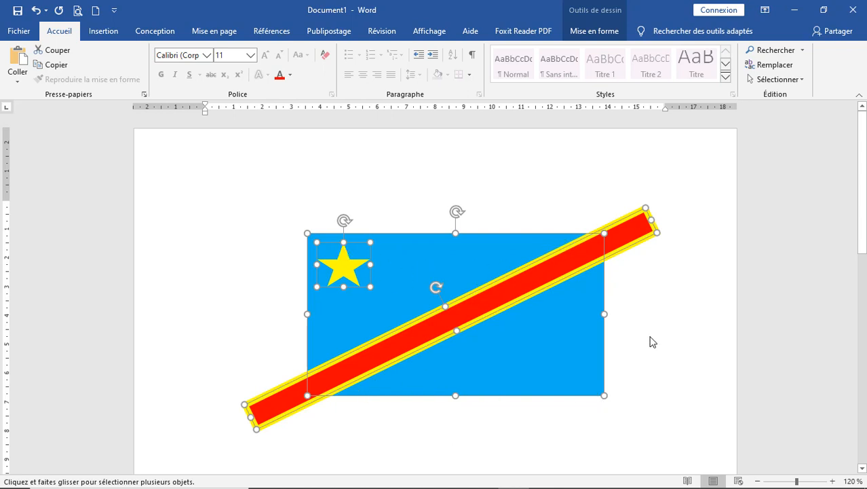
pyautogui.press('Down')
pyautogui.press('Down')
pyautogui.press('Down')
pyautogui.press('Down')
pyautogui.press('Down')
pyautogui.press('Down')
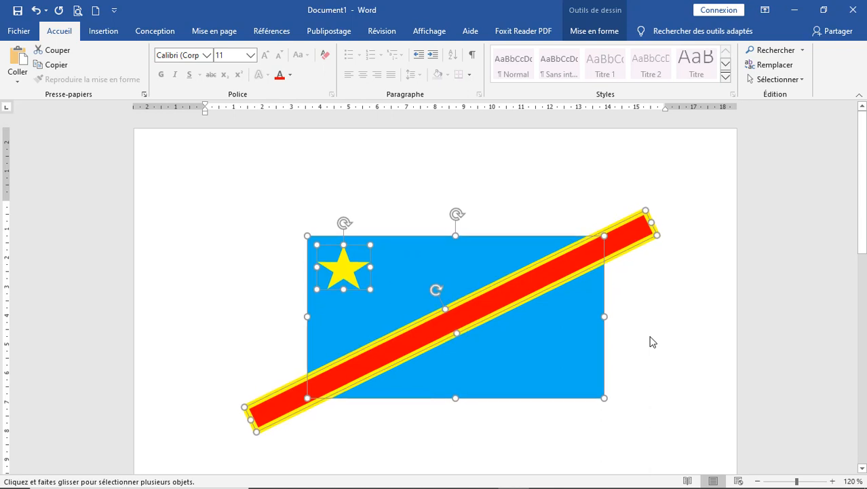
pyautogui.press('Down')
pyautogui.press('Left')
pyautogui.press('Left')
pyautogui.press('Left')
pyautogui.press('Left')
pyautogui.press('Left')
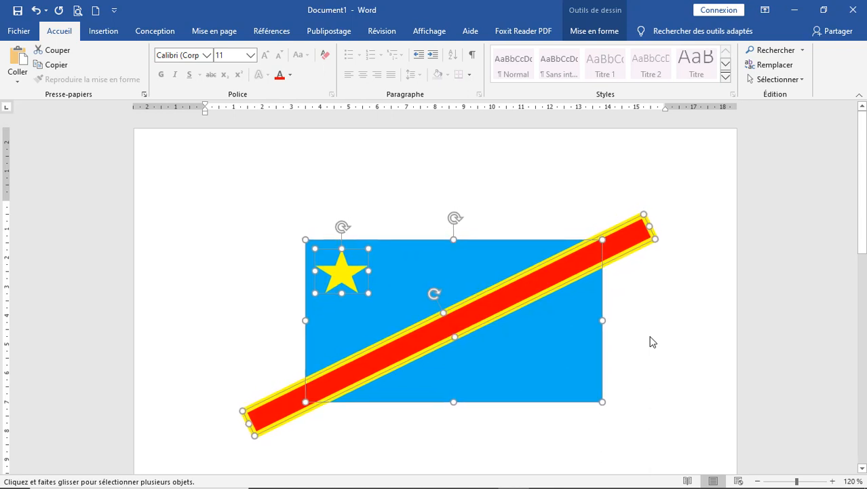
pyautogui.press('Left')
pyautogui.press('Left')
pyautogui.press('Left')
pyautogui.press('Up')
pyautogui.press('Up')
pyautogui.press('Up')
pyautogui.press('Up')
pyautogui.press('Up')
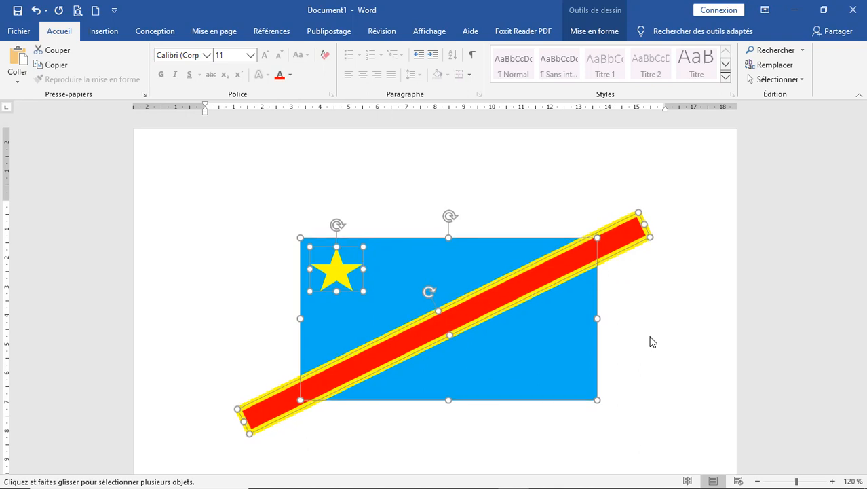
pyautogui.press('Up')
pyautogui.press('Up')
pyautogui.press('Up')
pyautogui.press('Up')
pyautogui.press('Up')
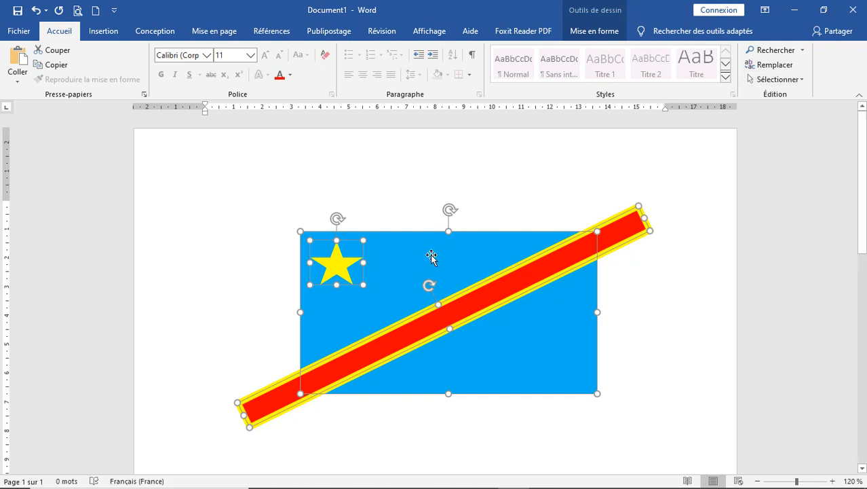
pyautogui.click(400, 184)
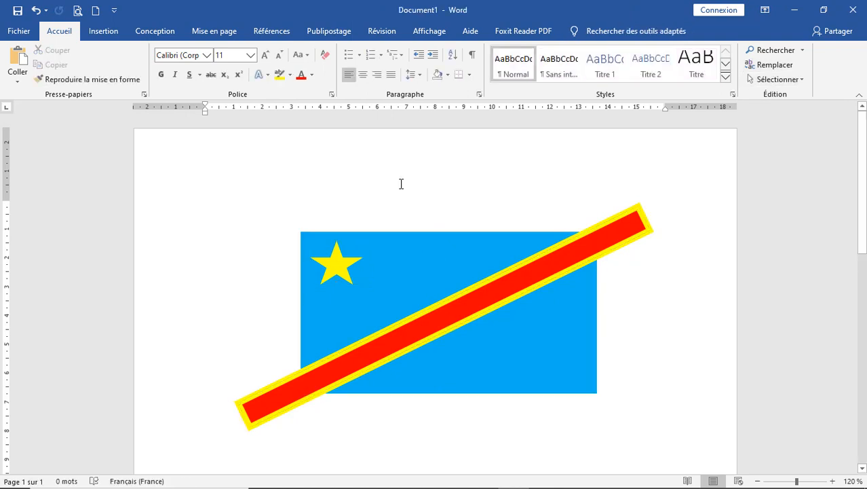
# - Move the yellow star slightly right and down, away from the blue rectangle's upper-left corner
pyautogui.click(337, 267)
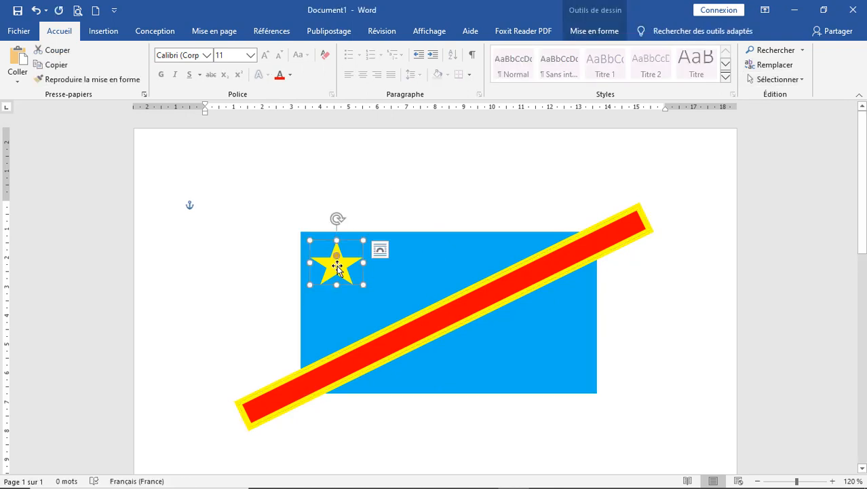
pyautogui.moveTo(338, 267); pyautogui.dragTo(342, 271)
pyautogui.click(437, 310)
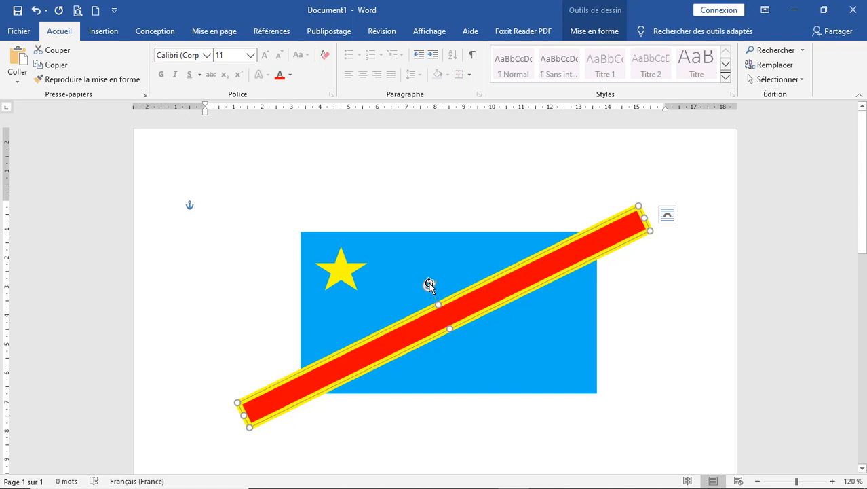
pyautogui.click(738, 119)
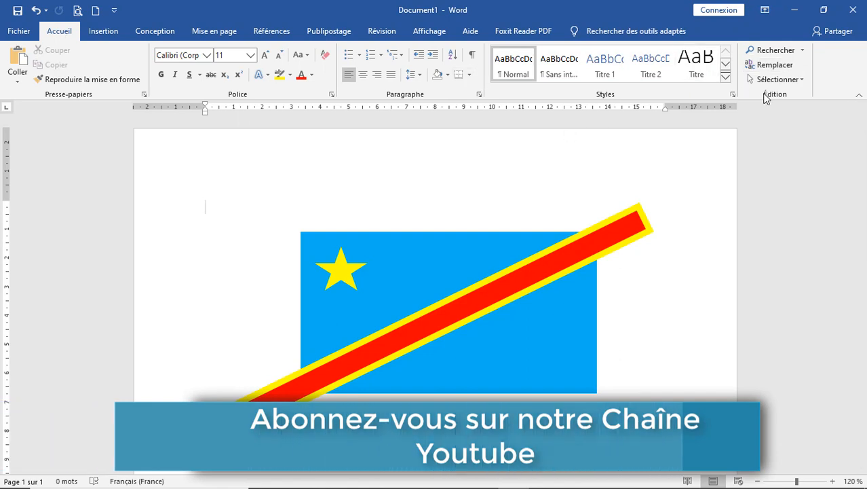
# - Select the blue rectangle, star and red band as objects and group them into one object
pyautogui.click(786, 80)
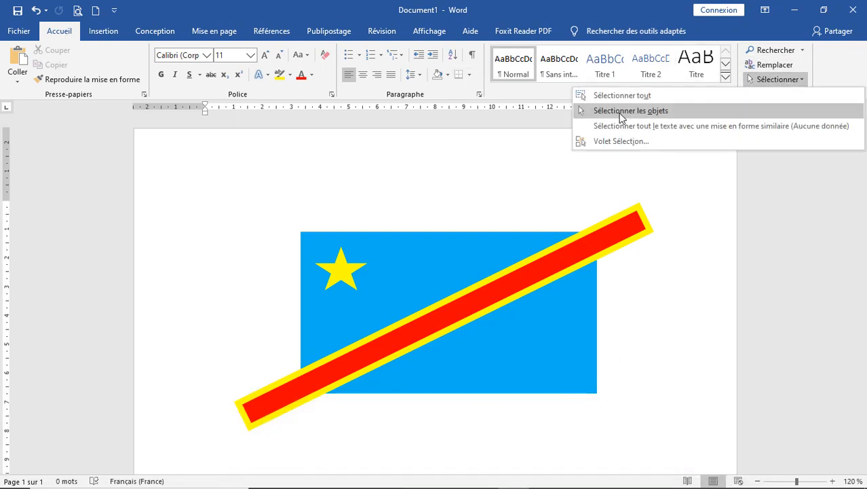
pyautogui.click(608, 112)
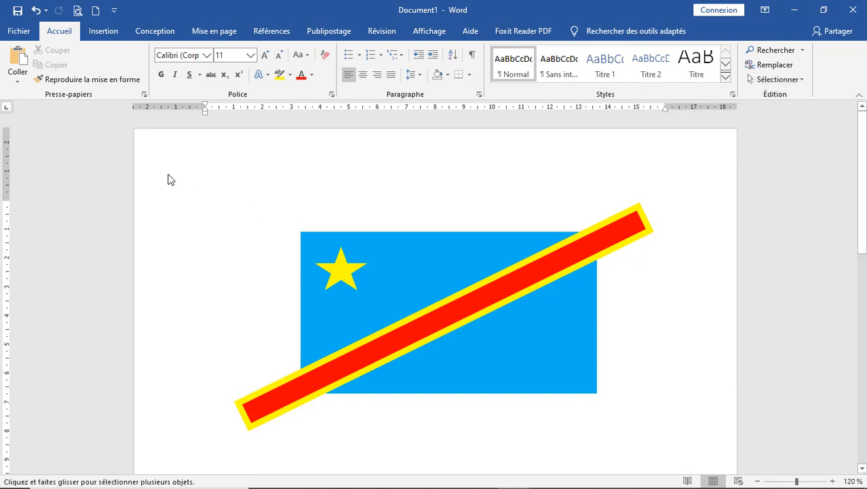
pyautogui.moveTo(174, 170); pyautogui.dragTo(691, 447)
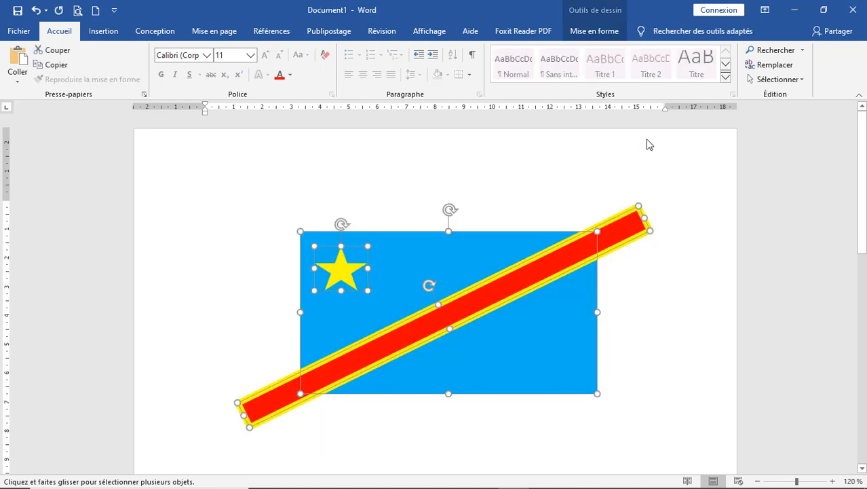
pyautogui.click(590, 34)
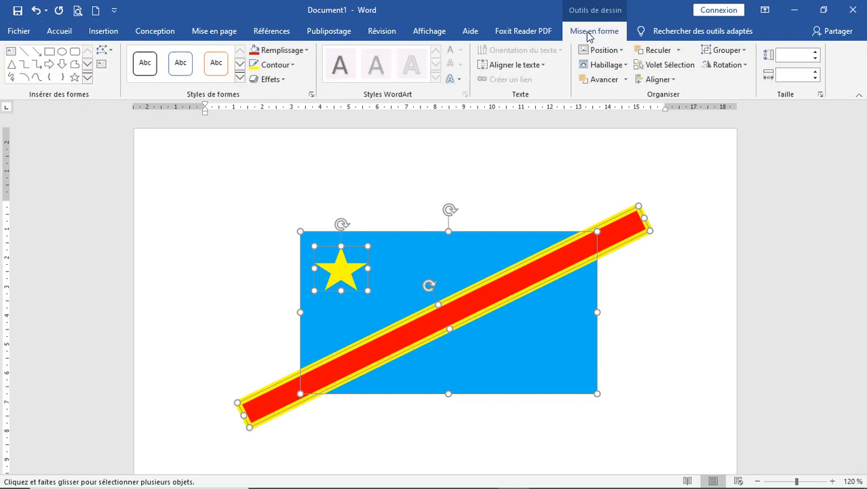
pyautogui.click(747, 54)
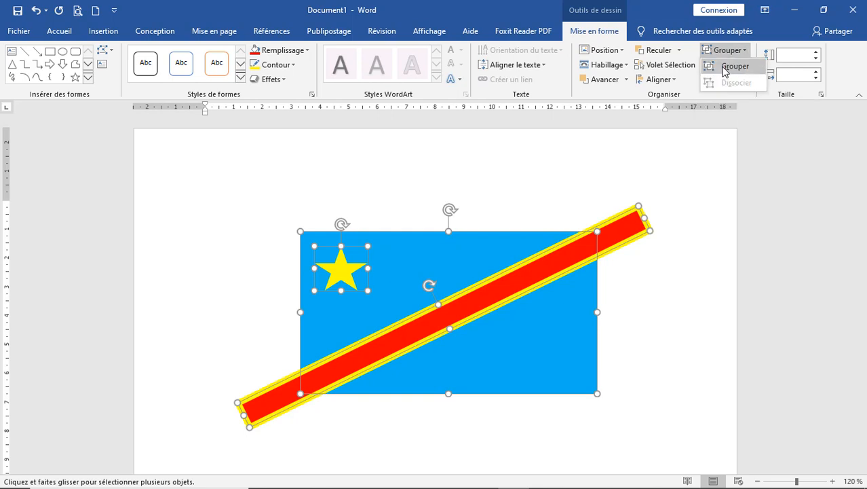
pyautogui.click(724, 70)
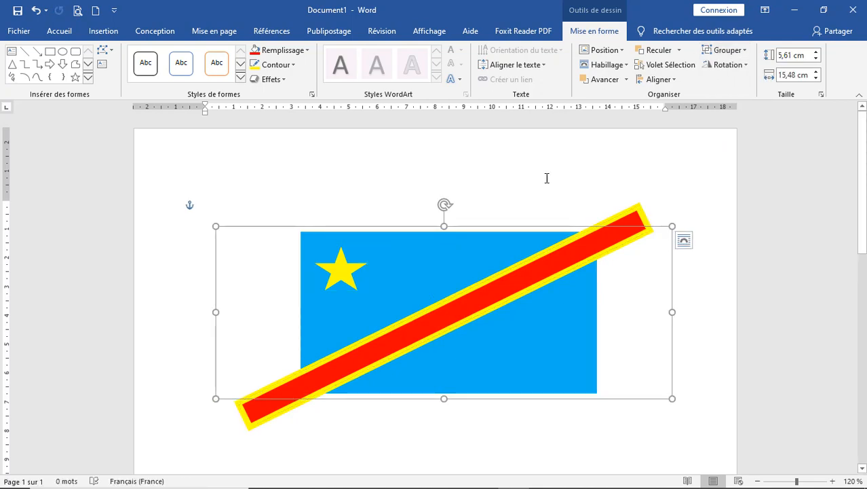
# - Move the grouped flag slightly up the page
pyautogui.press('Down')
pyautogui.press('Down')
pyautogui.press('Down')
pyautogui.press('Down')
pyautogui.press('Down')
pyautogui.press('Down')
pyautogui.press('Down')
pyautogui.press('Down')
pyautogui.press('Down')
pyautogui.press('Down')
pyautogui.press('Down')
pyautogui.press('Down')
pyautogui.press('Down')
pyautogui.press('Down')
pyautogui.press('Down')
pyautogui.press('Down')
pyautogui.press('Down')
pyautogui.press('Down')
pyautogui.press('Up')
pyautogui.press('Up')
pyautogui.press('Up')
pyautogui.press('Up')
pyautogui.press('Up')
pyautogui.press('Up')
pyautogui.press('Up')
pyautogui.press('Up')
pyautogui.press('Up')
pyautogui.press('Up')
pyautogui.press('Up')
pyautogui.press('Up')
pyautogui.press('Up')
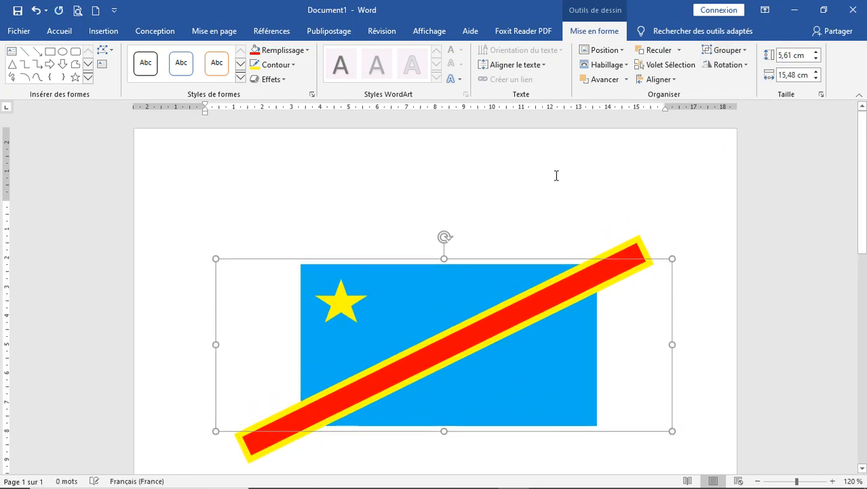
pyautogui.press('Up')
pyautogui.press('Up')
pyautogui.press('Up')
pyautogui.press('Up')
pyautogui.press('Up')
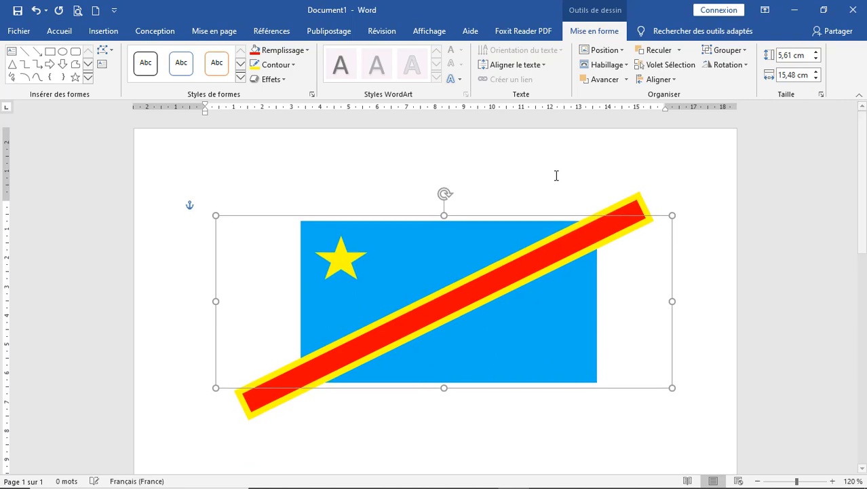
pyautogui.press('Down')
pyautogui.press('Down')
pyautogui.press('Up')
pyautogui.press('Up')
pyautogui.press('Up')
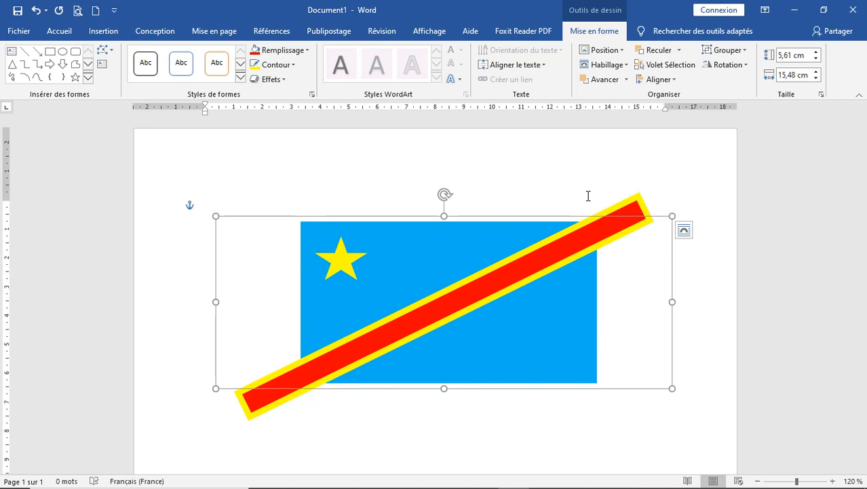
# - Select the whole grouped flag and copy it to the clipboard
pyautogui.click(352, 239)
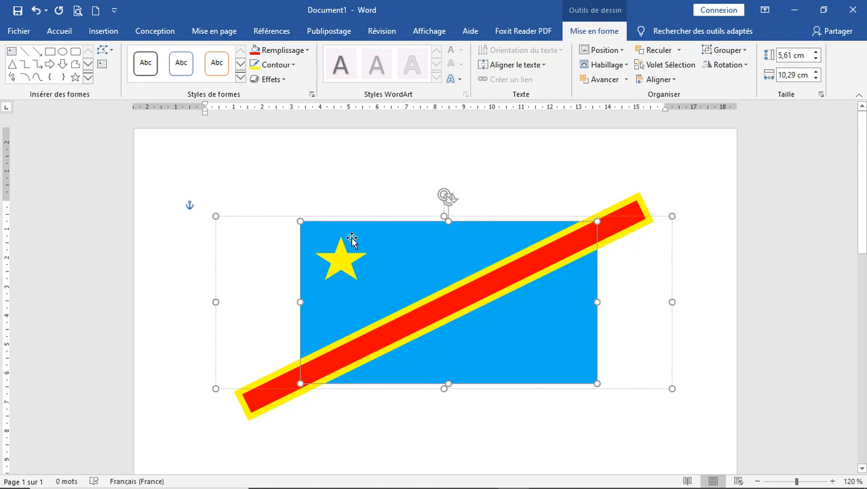
pyautogui.click(320, 216)
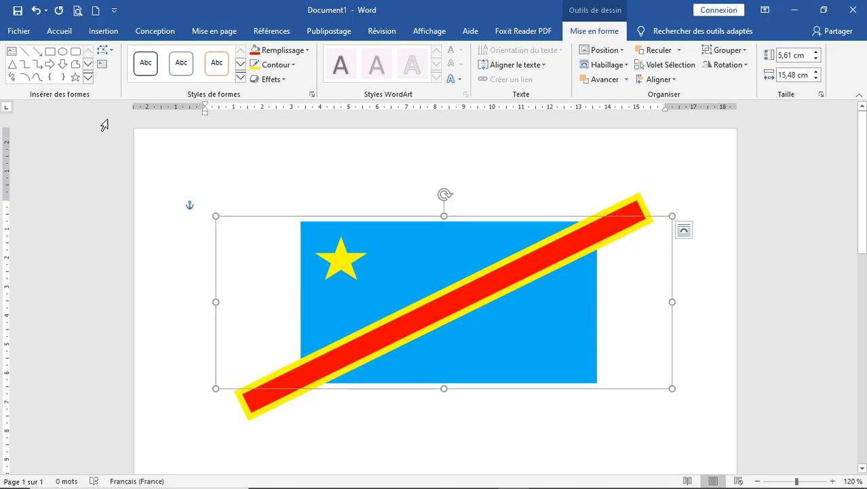
pyautogui.click(60, 32)
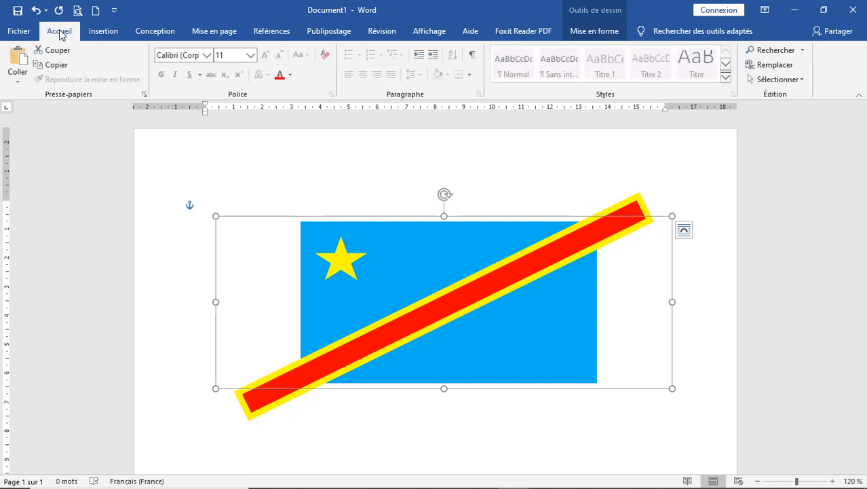
pyautogui.click(50, 66)
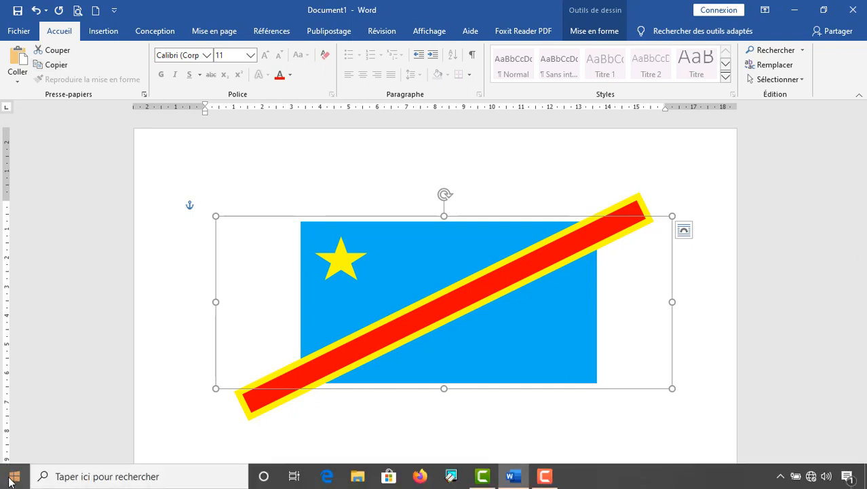
# - Launch Paint from Accessoires Windows and paste the copied flag onto the blank canvas
pyautogui.click(10, 479)
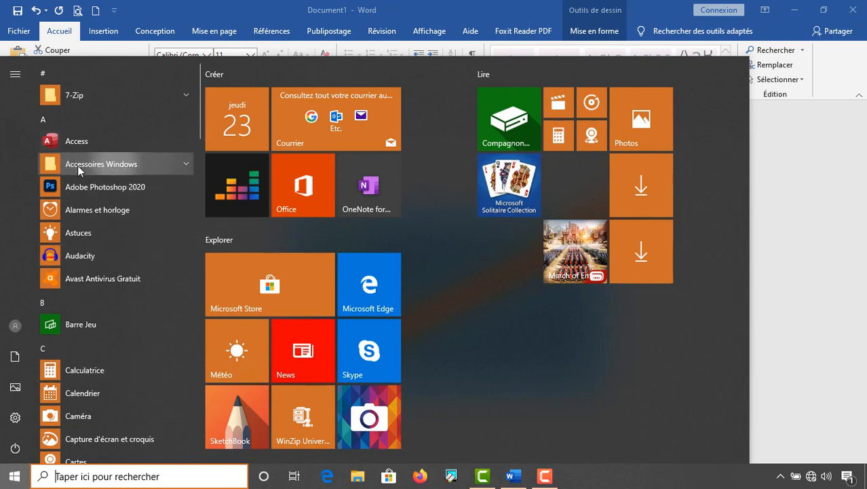
pyautogui.click(132, 166)
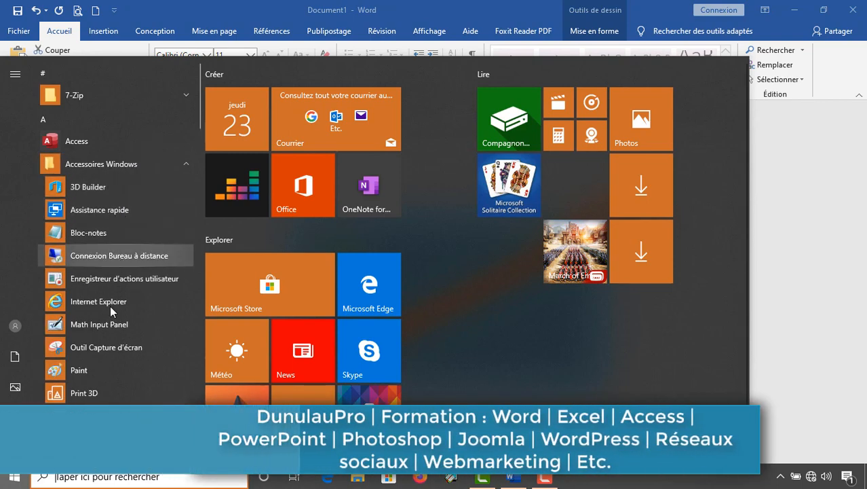
pyautogui.click(81, 370)
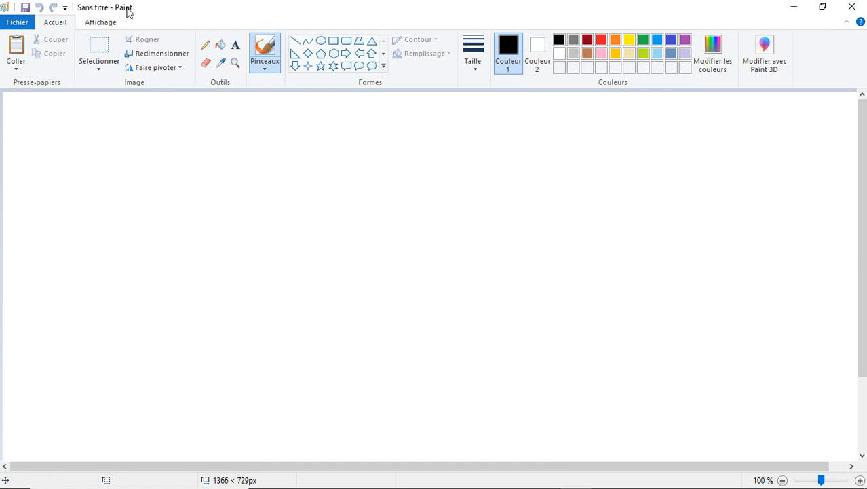
pyautogui.click(15, 46)
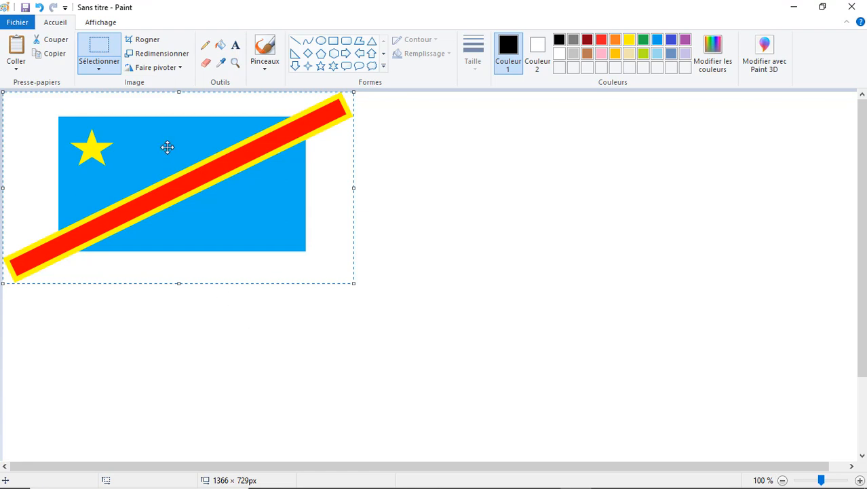
# - Crop the canvas to the pasted flag, then to the blue rectangle at about 383 × 209 px, cutting off the overhanging band ends
pyautogui.click(146, 40)
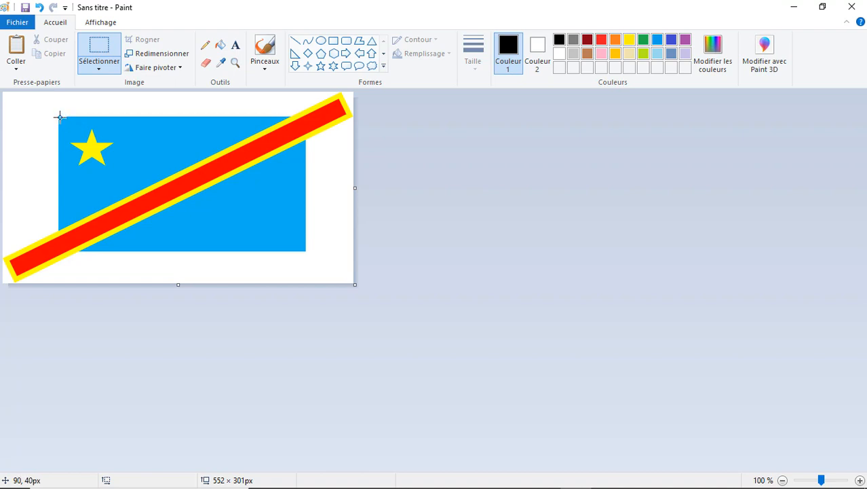
pyautogui.moveTo(60, 118); pyautogui.dragTo(304, 250)
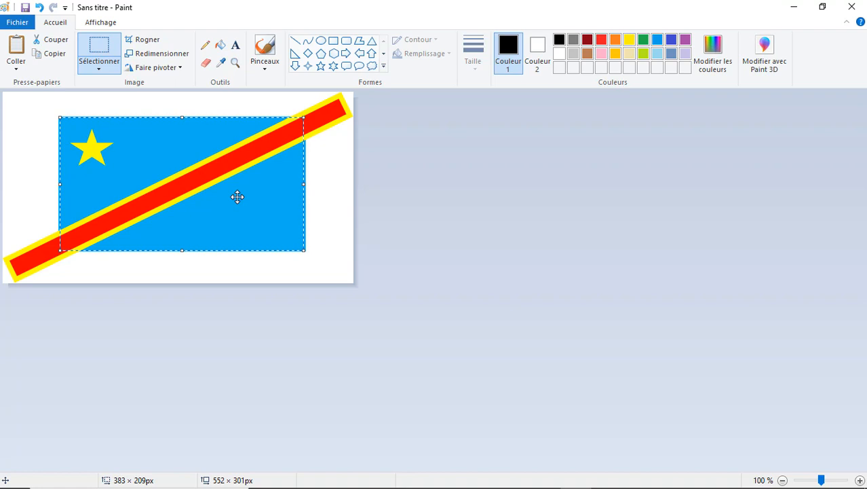
pyautogui.click(148, 42)
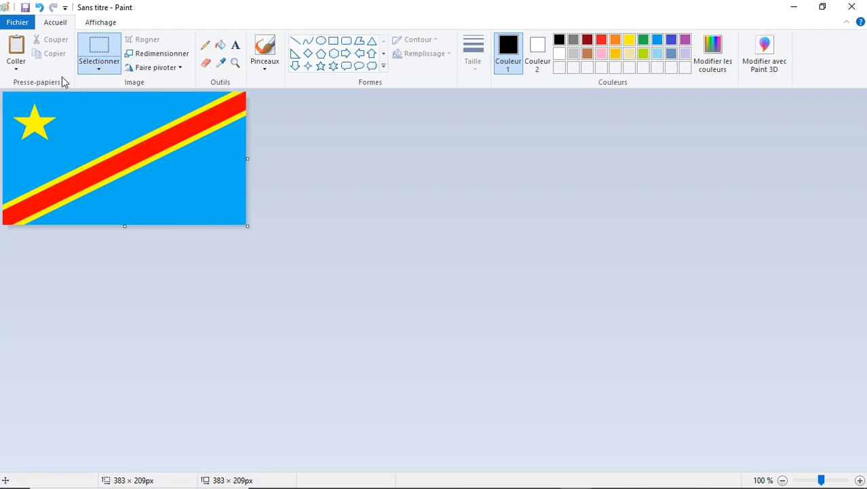
# - Select the entire cropped flag image and copy it to the clipboard
pyautogui.click(99, 71)
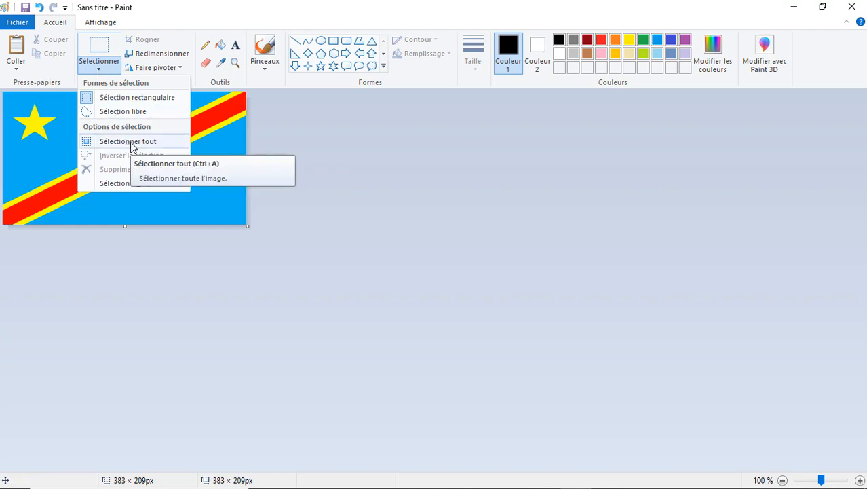
pyautogui.click(131, 144)
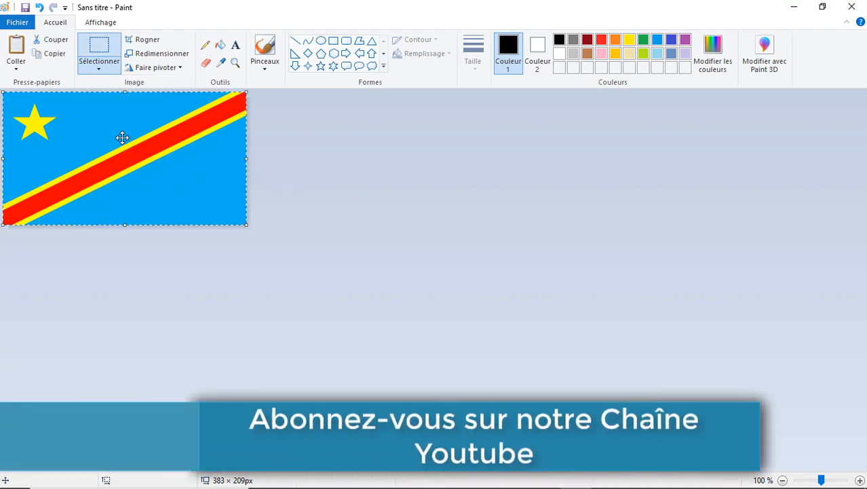
pyautogui.click(56, 54)
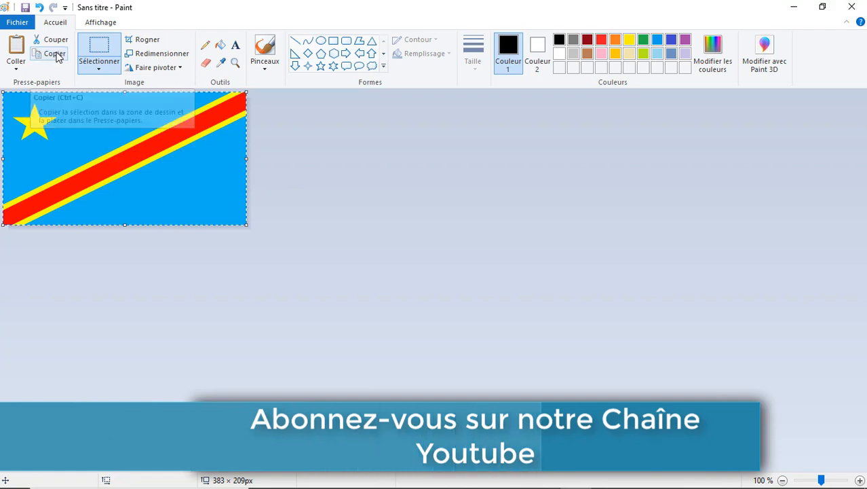
# - Switch back to the Word document and paste the cropped flag picture below the grouped flag
pyautogui.click(795, 10)
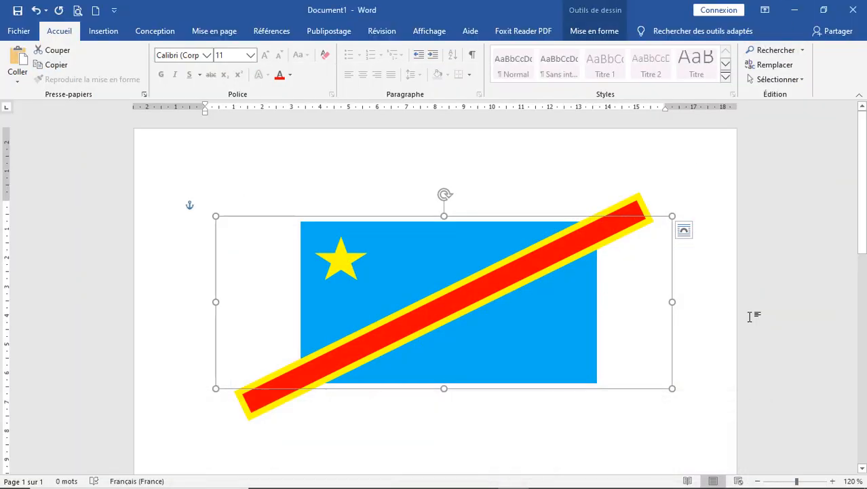
pyautogui.click(862, 467)
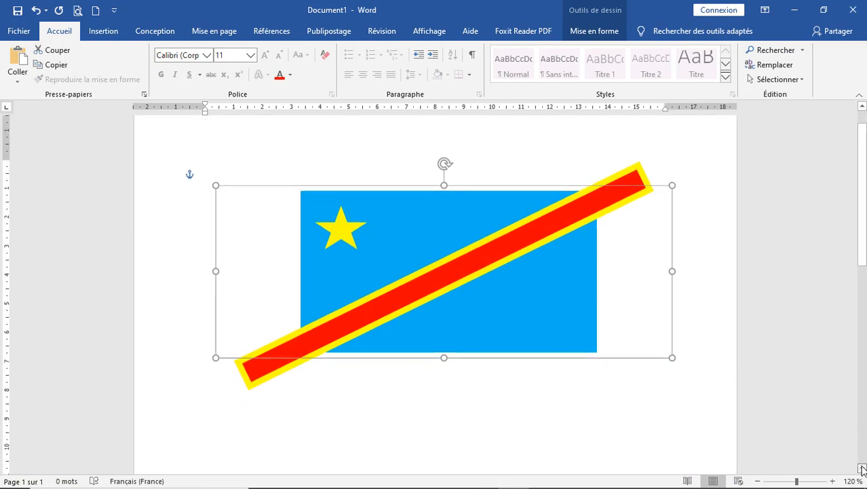
pyautogui.scroll(-5, 862, 467)
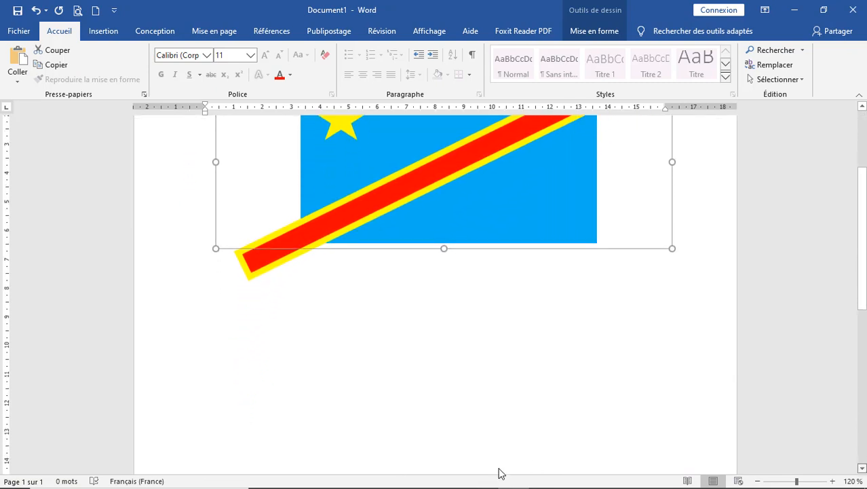
pyautogui.tripleClick(305, 359)
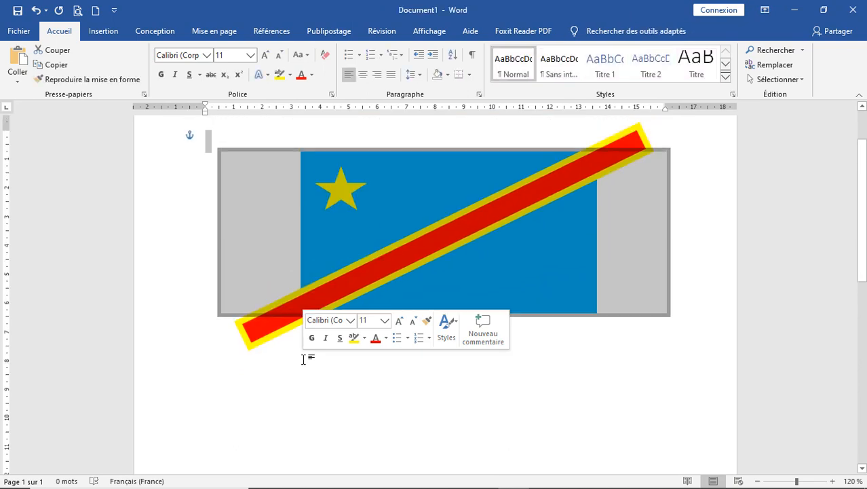
pyautogui.click(304, 380)
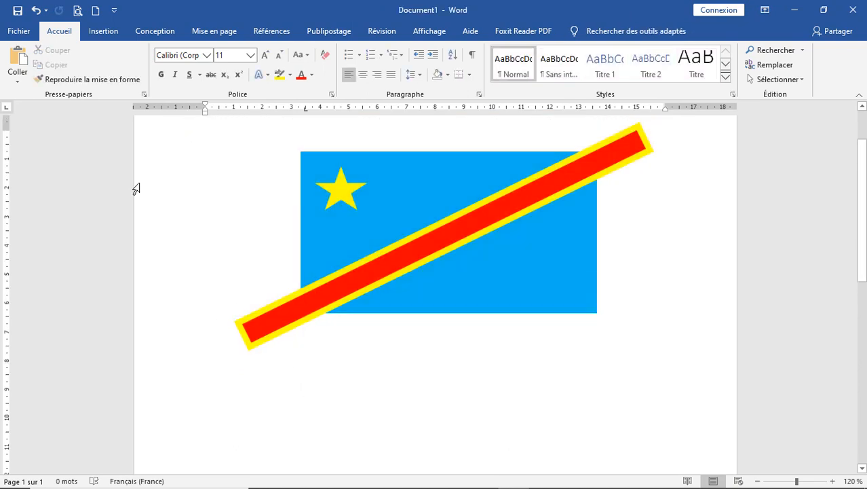
pyautogui.click(18, 57)
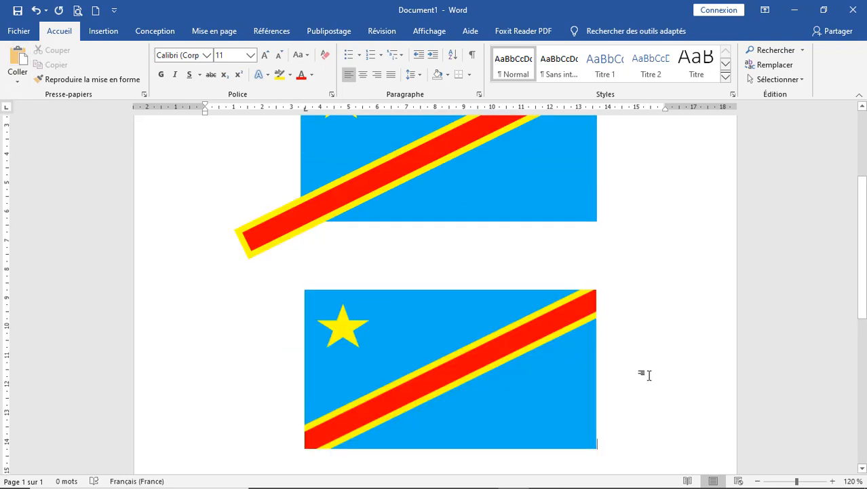
# - Delete the original grouped flag with the overhanging band, keeping only the cropped flag picture
pyautogui.click(511, 348)
pyautogui.click(507, 173)
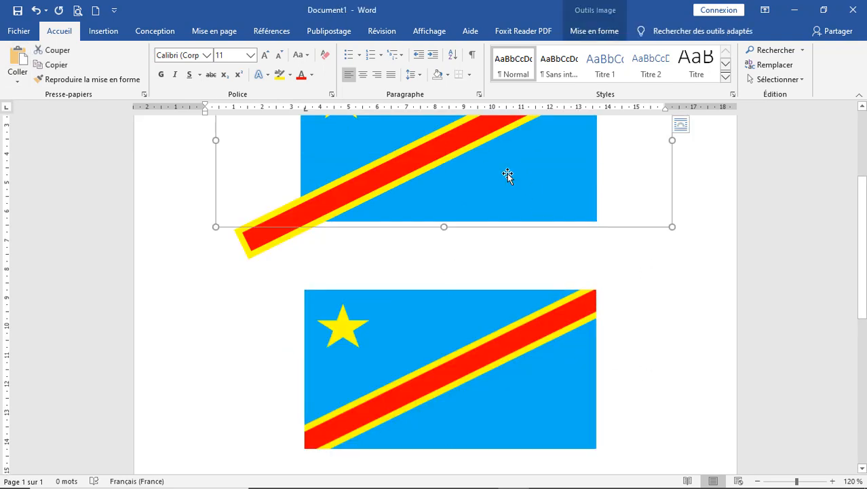
pyautogui.click(758, 482)
pyautogui.click(758, 481)
pyautogui.click(758, 482)
pyautogui.click(758, 482)
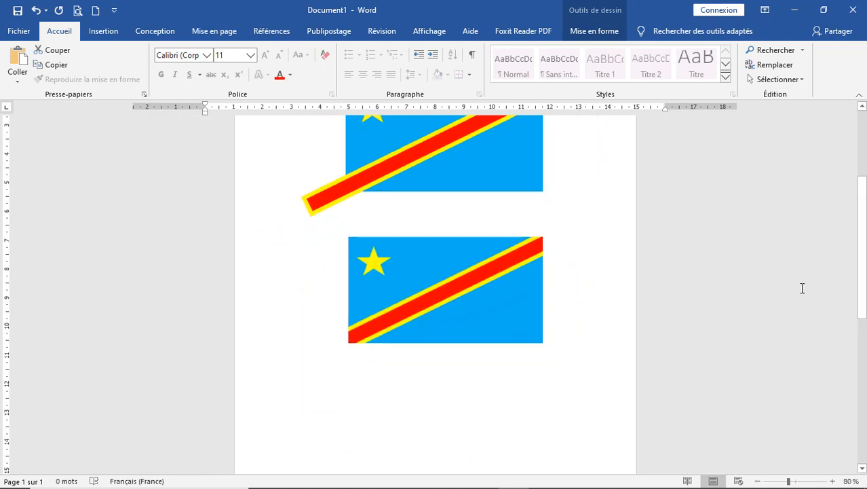
pyautogui.click(863, 108)
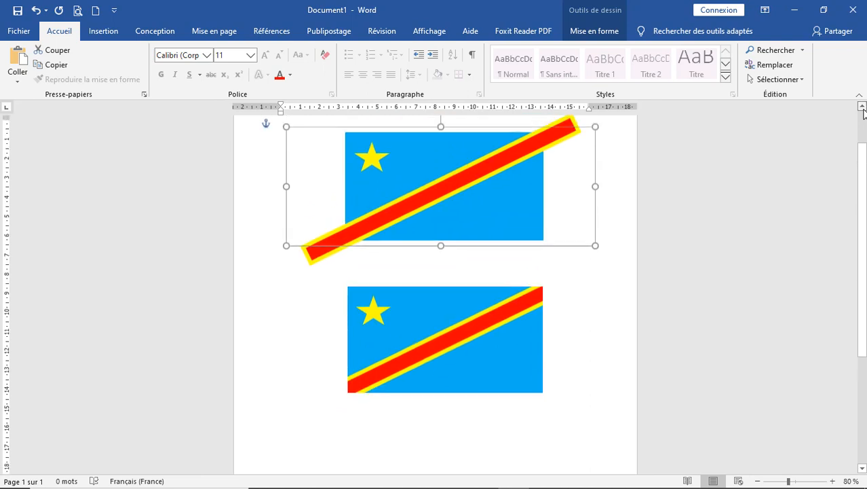
pyautogui.click(863, 108)
pyautogui.click(471, 384)
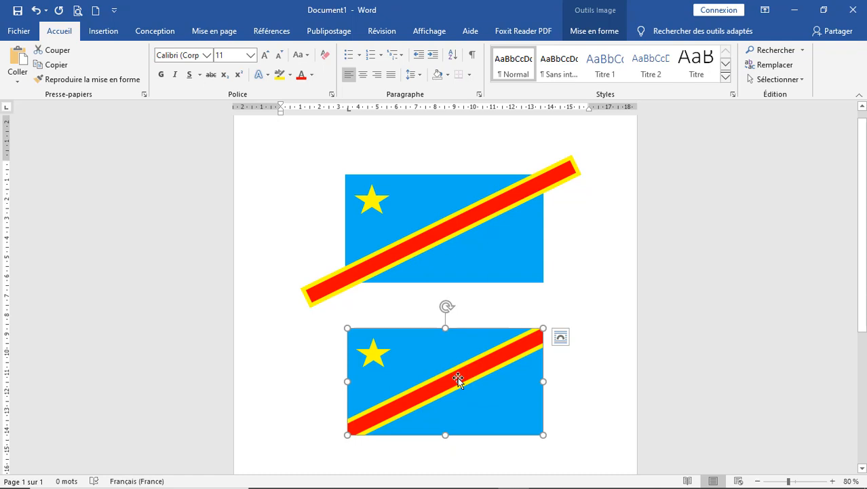
pyautogui.click(461, 262)
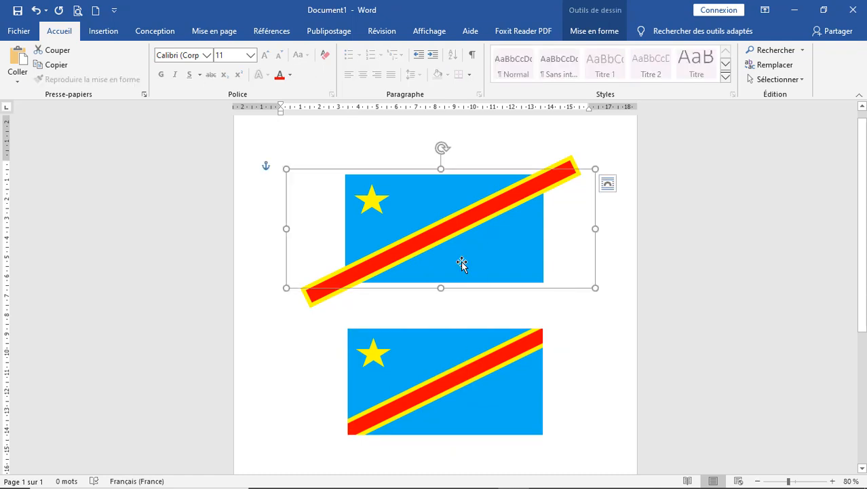
pyautogui.press('Delete')
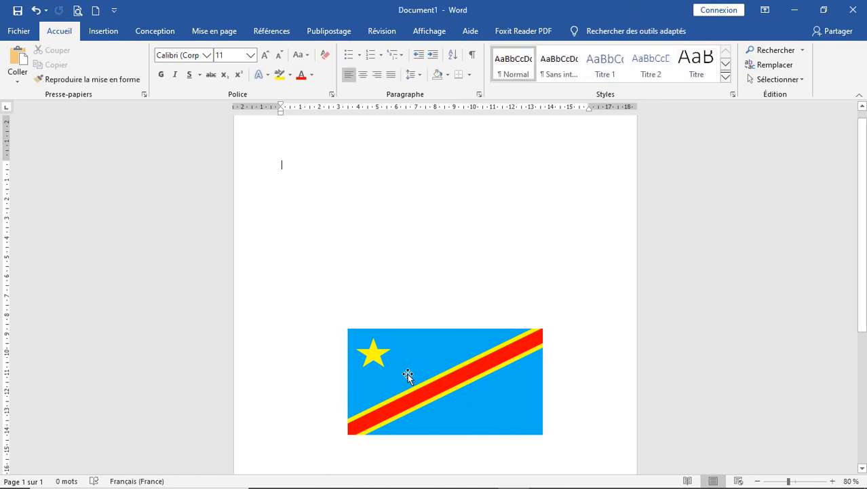
# - Set the flag picture's text wrapping to Devant le texte and move it to the upper part of the page
pyautogui.click(408, 376)
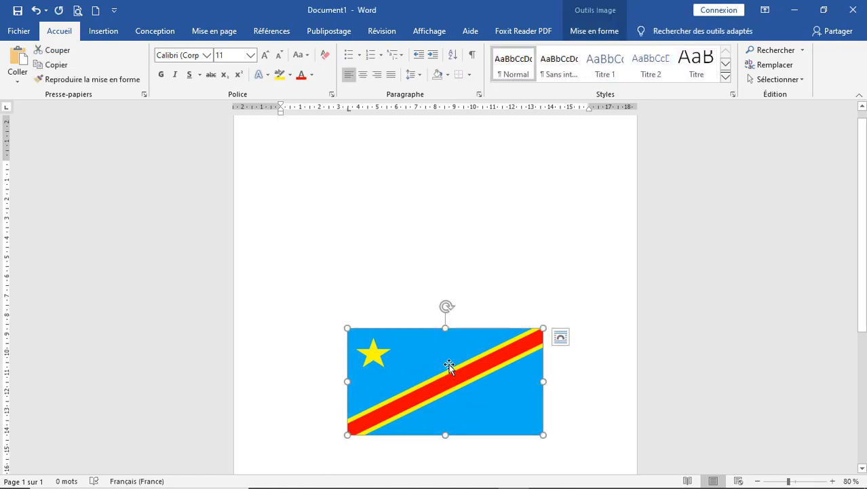
pyautogui.doubleClick(450, 366)
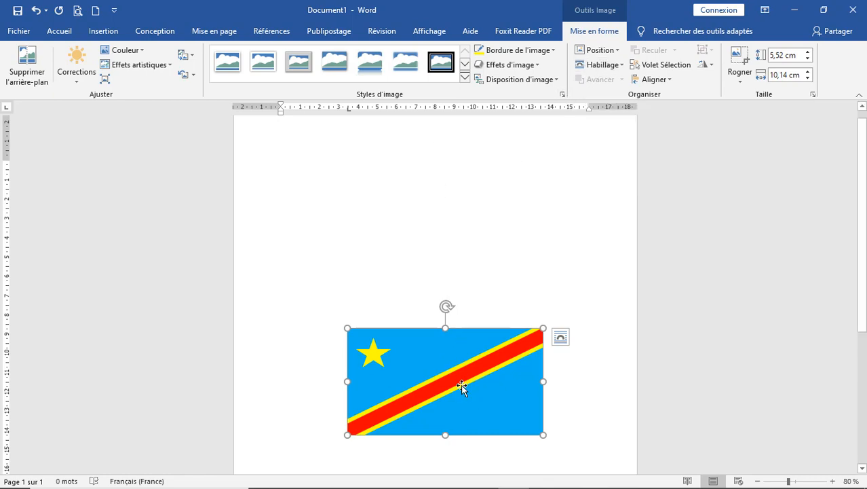
pyautogui.moveTo(461, 384); pyautogui.dragTo(454, 350)
pyautogui.click(623, 66)
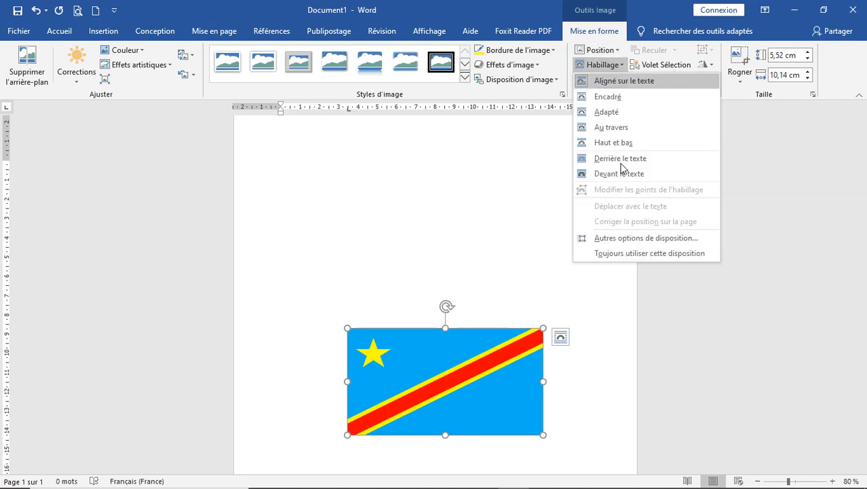
pyautogui.click(619, 174)
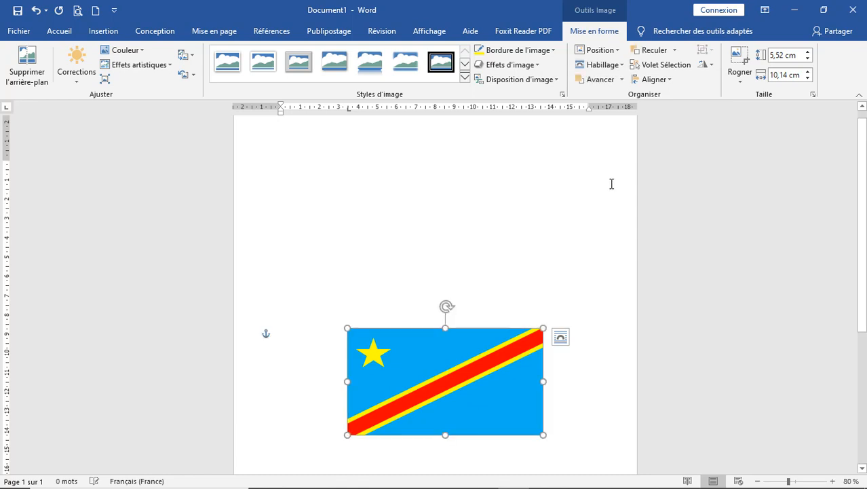
pyautogui.moveTo(460, 369); pyautogui.dragTo(474, 236)
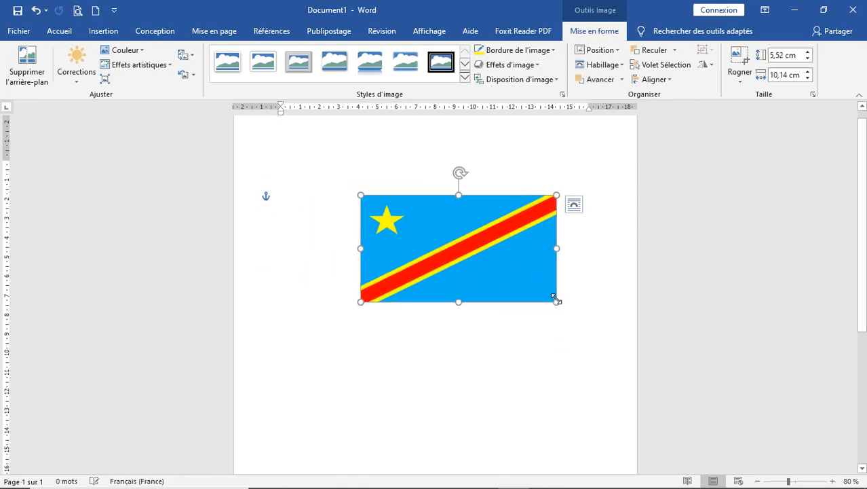
# - Shrink the flag picture proportionally to about 4,45 × 8,18 cm and shift it slightly down the page
pyautogui.moveTo(556, 301); pyautogui.dragTo(570, 330)
pyautogui.moveTo(523, 288); pyautogui.dragTo(517, 281)
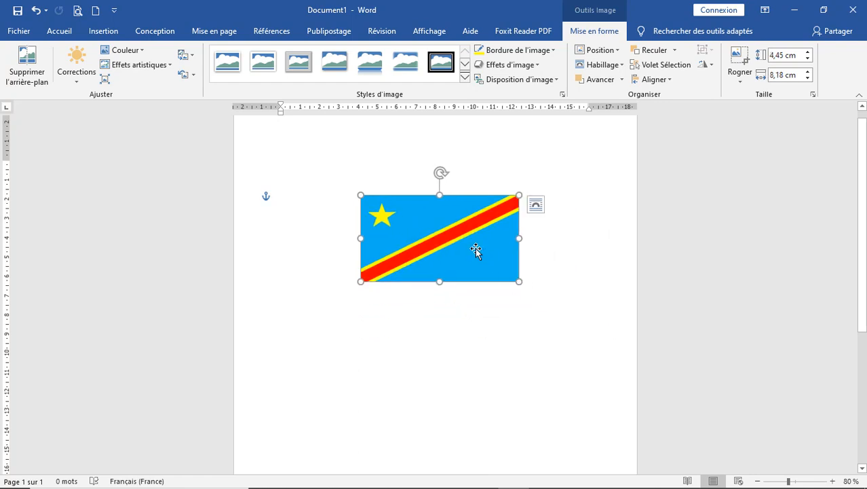
pyautogui.moveTo(475, 251); pyautogui.dragTo(477, 270)
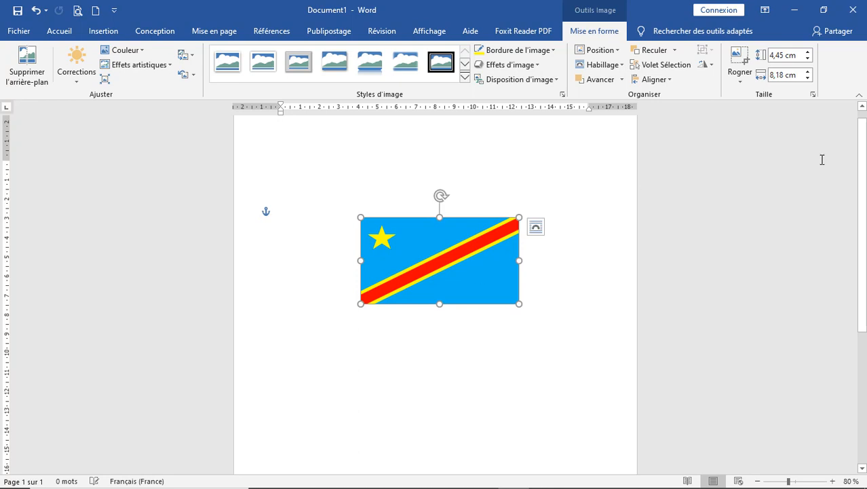
# - Deselect the flag picture and examine it with the ribbon collapsed and the page zoomed to 110 %
pyautogui.click(863, 107)
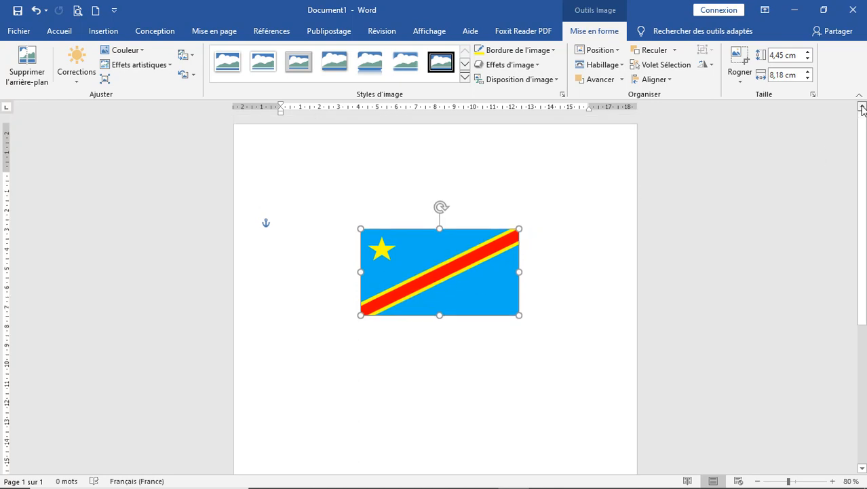
pyautogui.click(587, 260)
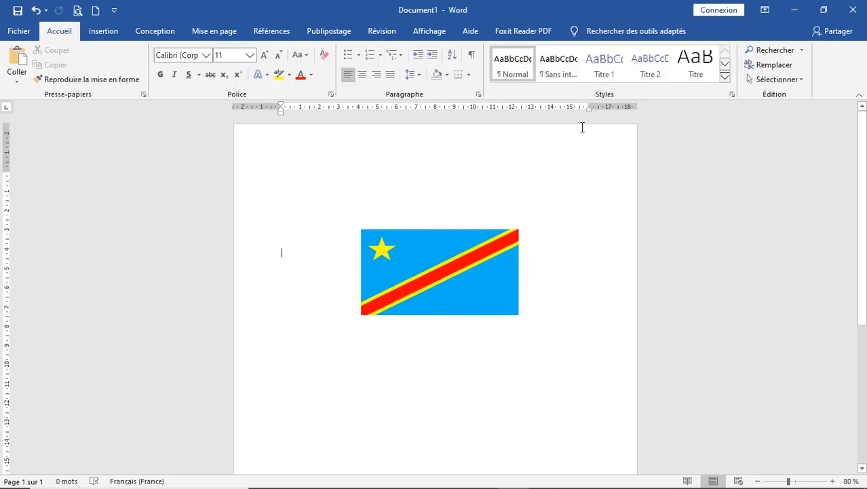
pyautogui.click(859, 94)
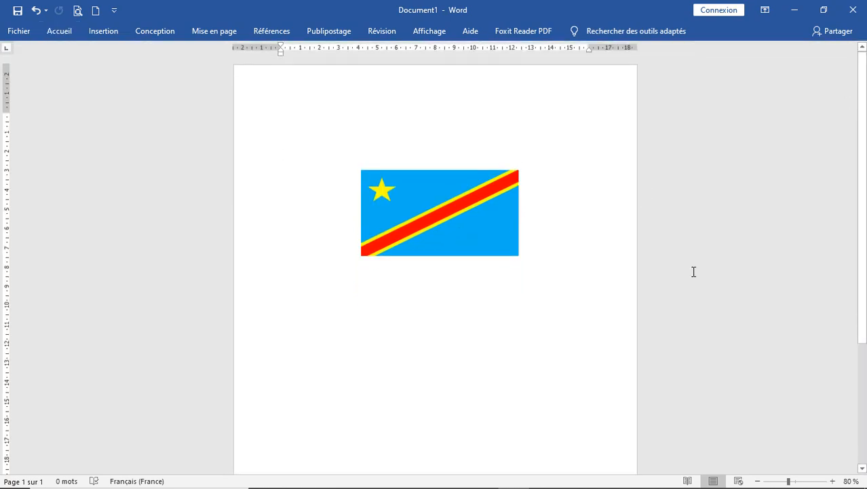
pyautogui.click(832, 481)
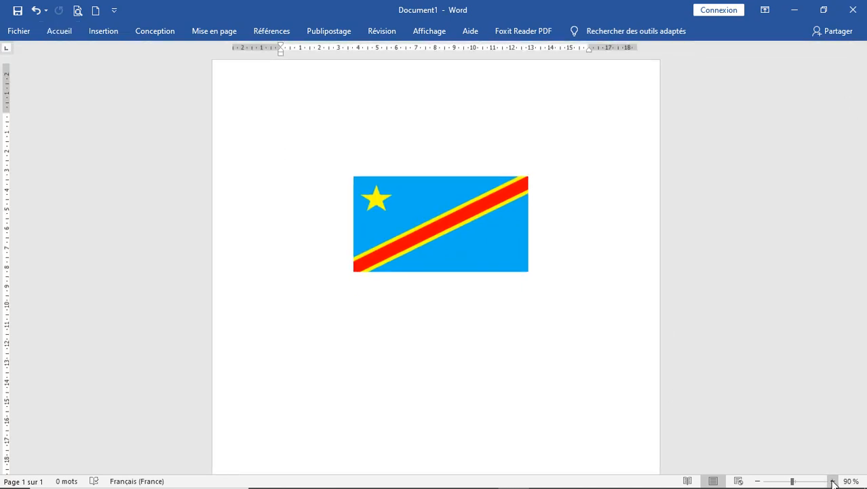
pyautogui.click(832, 481)
pyautogui.click(832, 480)
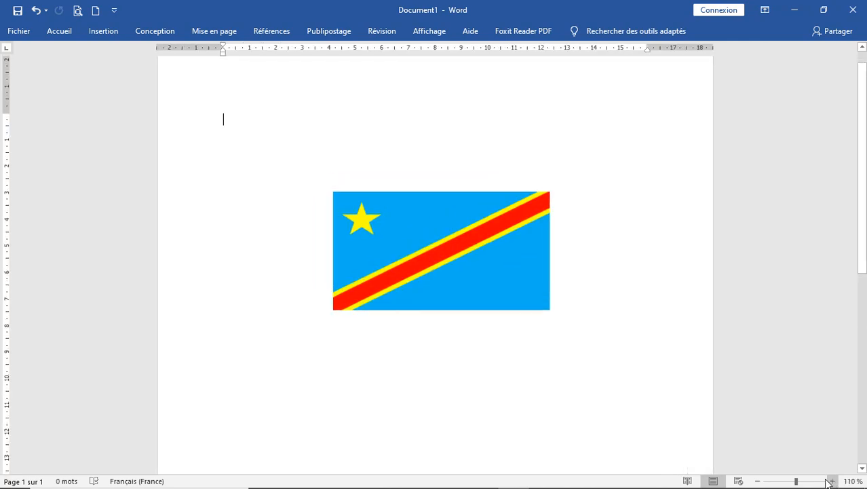